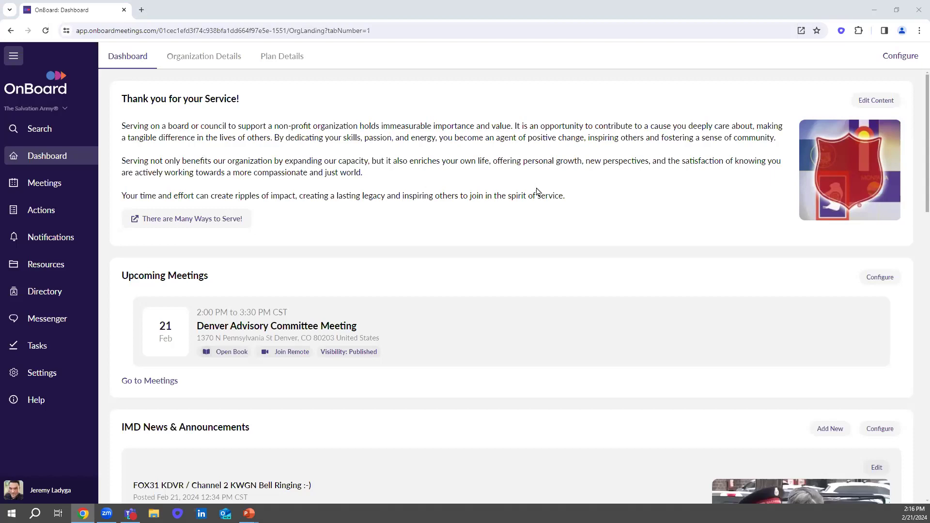
Step: Review the dashboard from the welcome message through the upcoming meetings to the IMD News & Announcements item
{"action": "left_click_drag", "start_coordinate": [119, 103], "coordinate": [565, 182]}
{"action": "left_click", "coordinate": [565, 181]}
{"action": "left_click_drag", "start_coordinate": [126, 100], "coordinate": [225, 99]}
{"action": "left_click", "coordinate": [276, 119]}
{"action": "scroll", "coordinate": [419, 166], "scroll_direction": "down", "scroll_amount": 2}
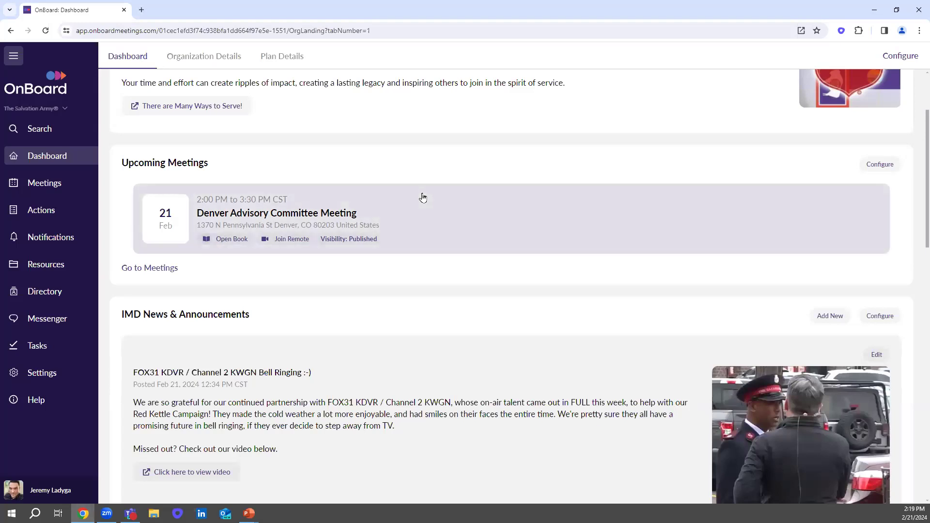
{"action": "scroll", "coordinate": [422, 196], "scroll_direction": "down", "scroll_amount": 4}
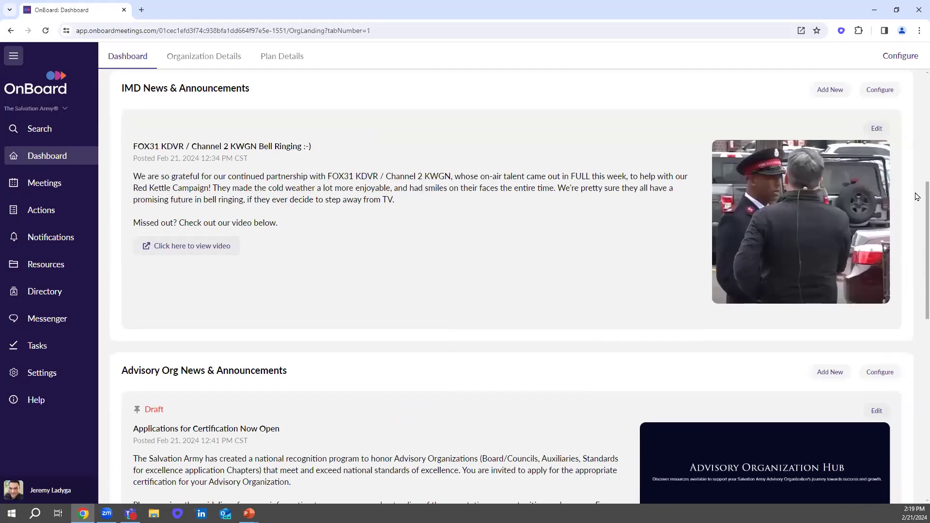
{"action": "scroll", "coordinate": [916, 203], "scroll_direction": "up", "scroll_amount": 1}
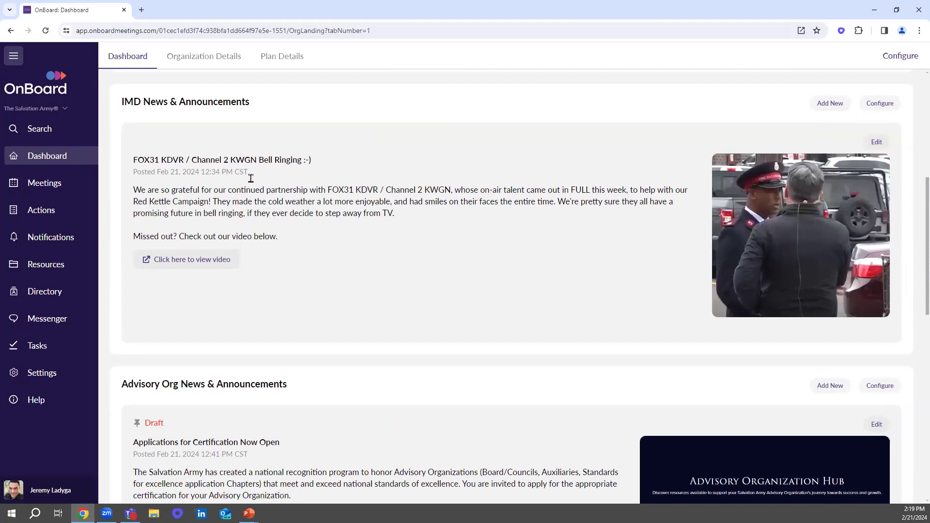
{"action": "left_click_drag", "start_coordinate": [135, 188], "coordinate": [394, 242]}
{"action": "left_click", "coordinate": [331, 221]}
{"action": "scroll", "coordinate": [388, 213], "scroll_direction": "up", "scroll_amount": 2}
{"action": "scroll", "coordinate": [387, 214], "scroll_direction": "down", "scroll_amount": 4}
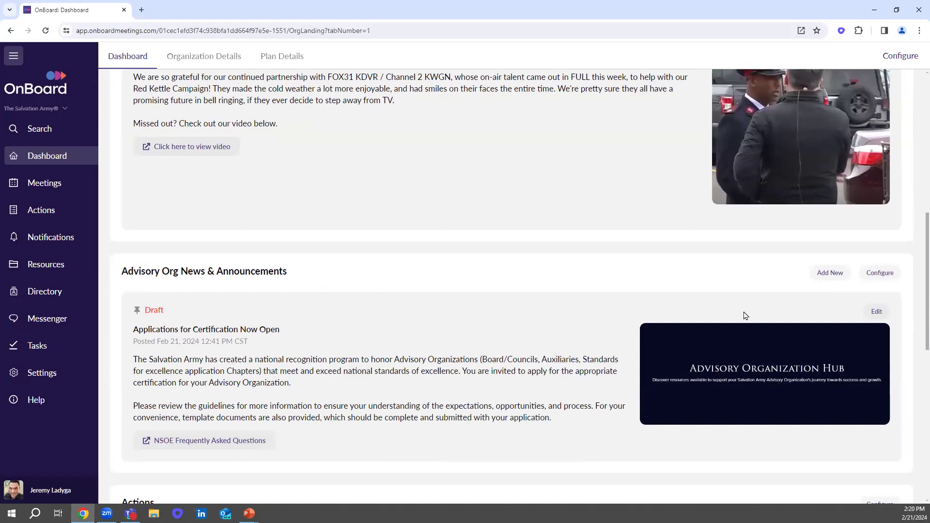
Step: Edit the draft announcement "Applications for Certification Now Open" so it targets only the Denver and Billings Advisory Boards, and save it
{"action": "left_click", "coordinate": [877, 312]}
{"action": "left_click", "coordinate": [693, 199]}
{"action": "left_click", "coordinate": [854, 193], "text": "shift"}
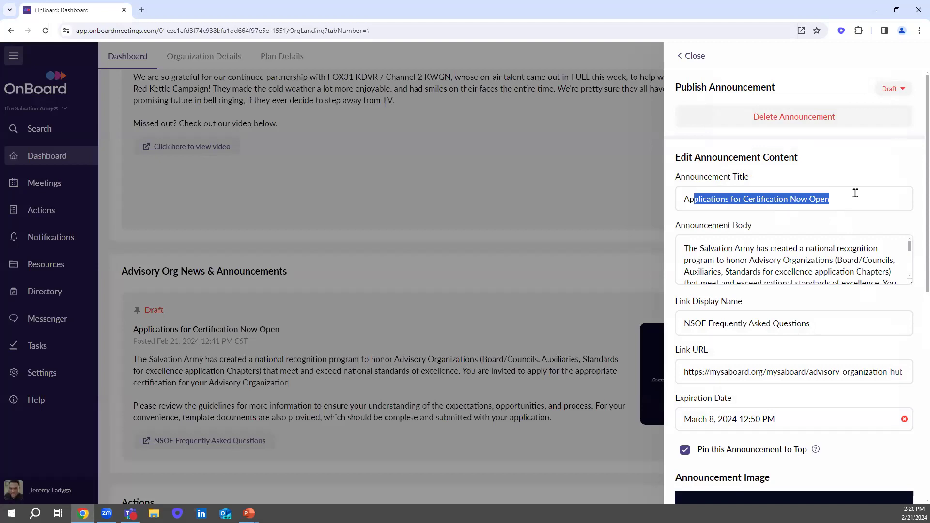
{"action": "scroll", "coordinate": [821, 274], "scroll_direction": "down", "scroll_amount": 5}
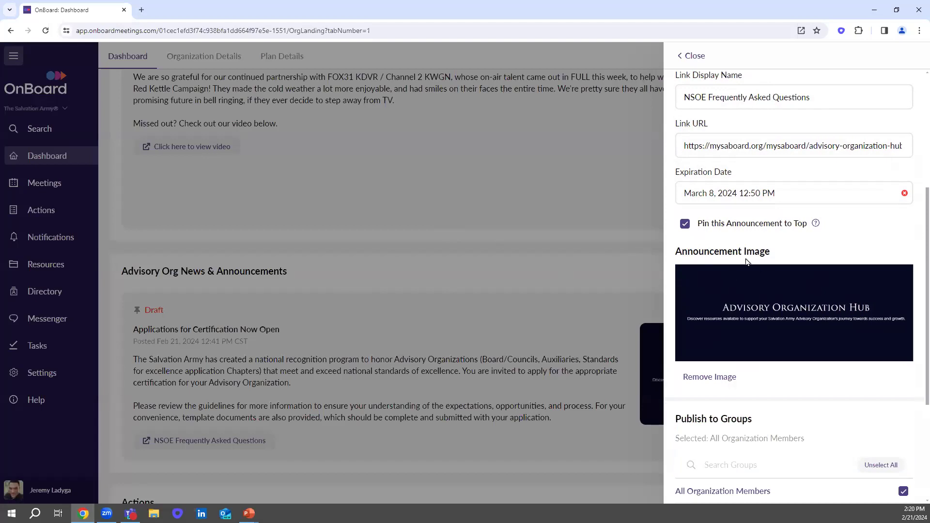
{"action": "double_click", "coordinate": [746, 143]}
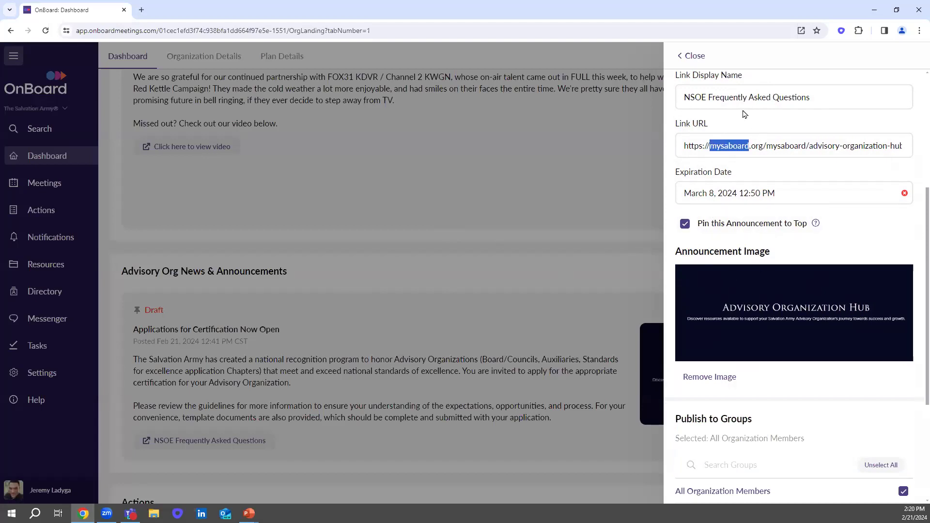
{"action": "scroll", "coordinate": [903, 332], "scroll_direction": "down", "scroll_amount": 4}
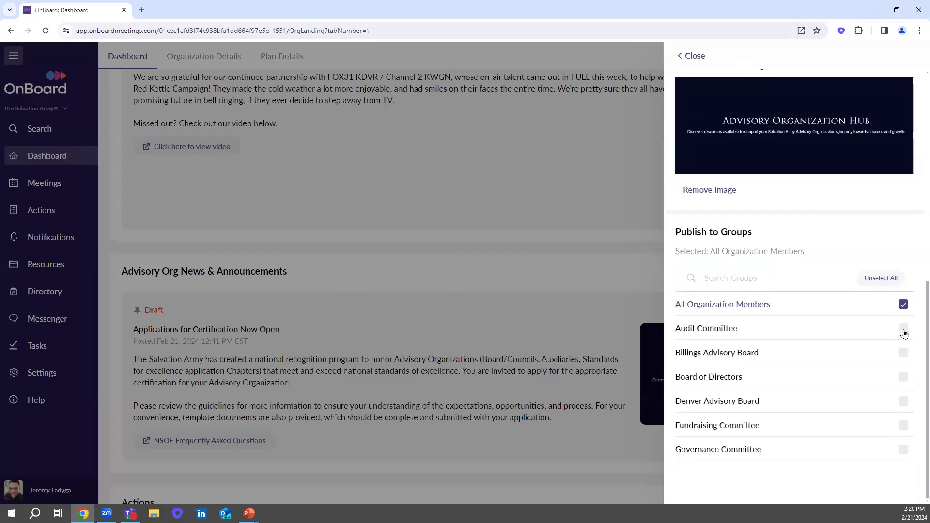
{"action": "left_click", "coordinate": [903, 402]}
{"action": "left_click", "coordinate": [903, 305]}
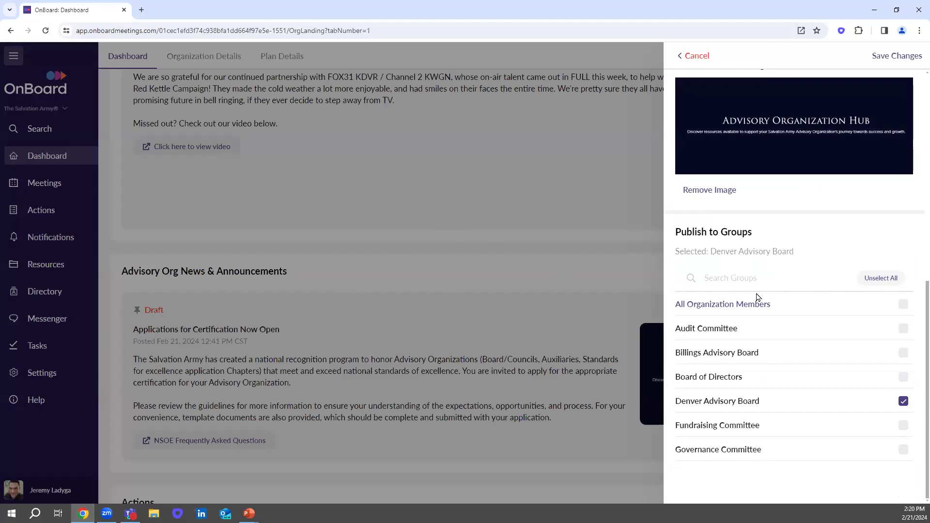
{"action": "left_click", "coordinate": [903, 354]}
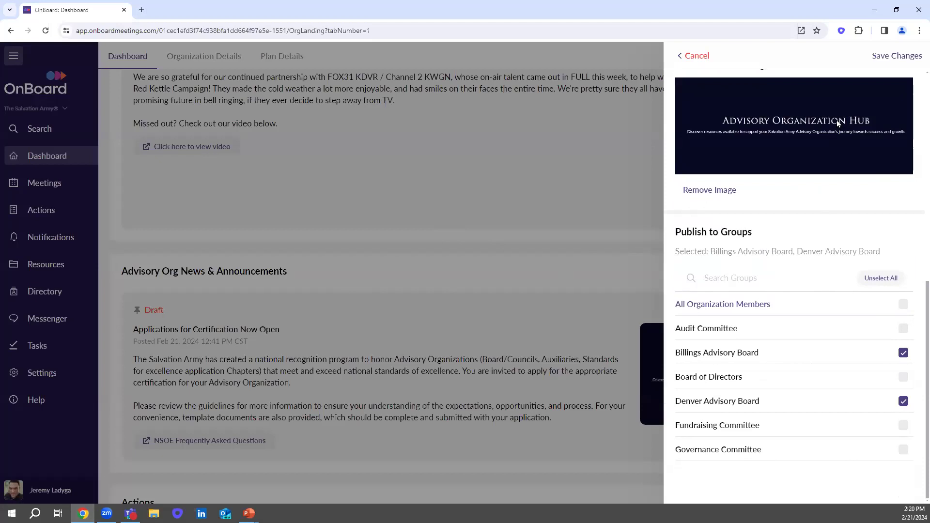
{"action": "left_click", "coordinate": [899, 56]}
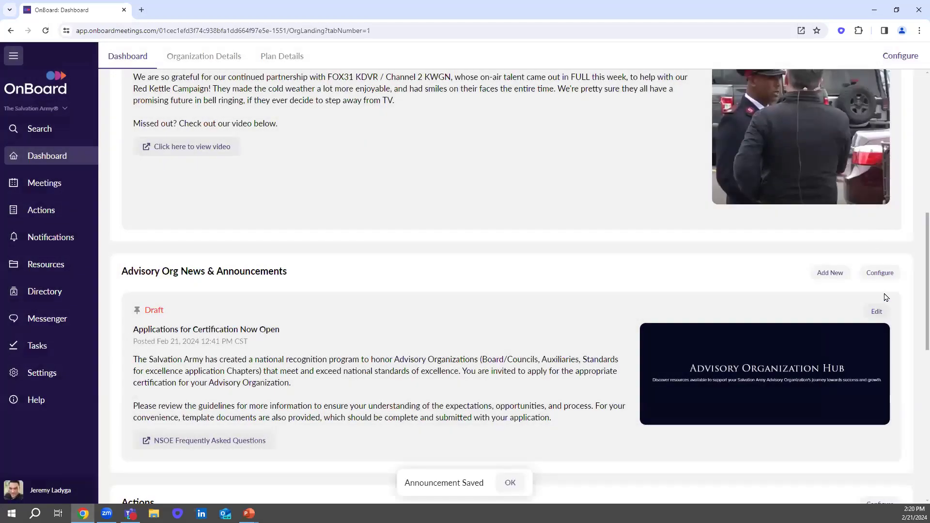
Step: Set the "Applications for Certification Now Open" announcement to Published, save the change, and notify the selected groups and members
{"action": "left_click", "coordinate": [876, 313]}
{"action": "left_click", "coordinate": [897, 90]}
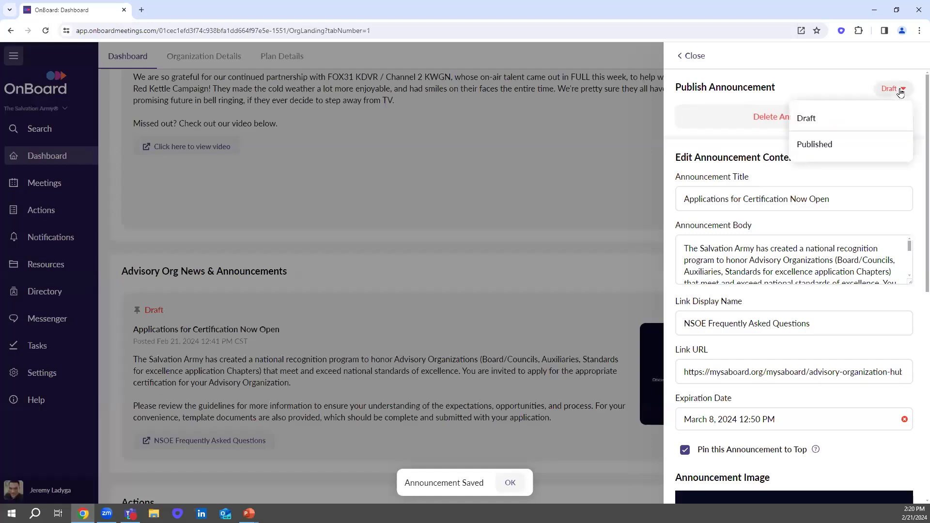
{"action": "left_click", "coordinate": [817, 145]}
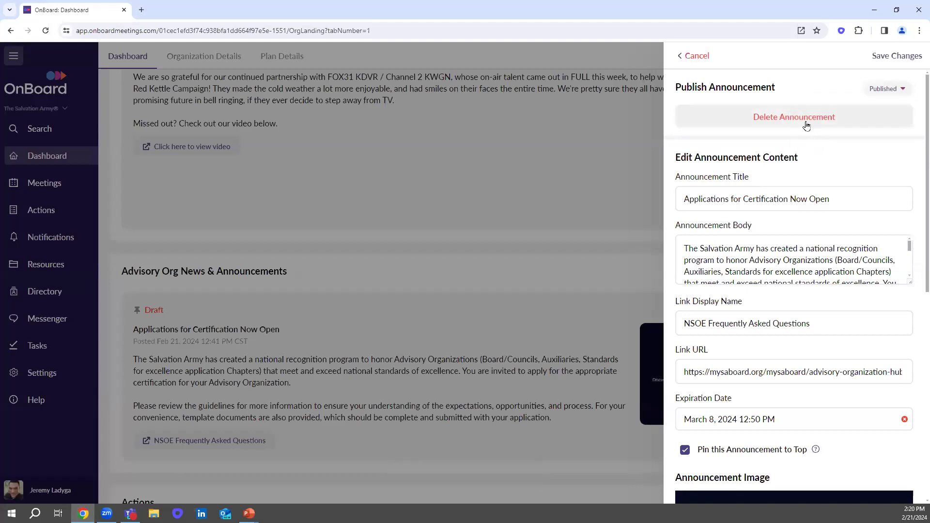
{"action": "left_click", "coordinate": [890, 58]}
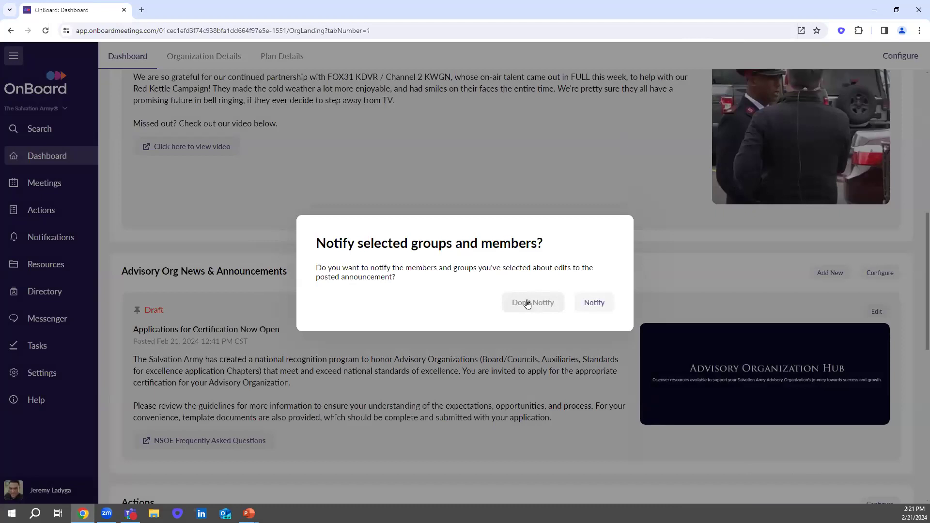
{"action": "left_click", "coordinate": [596, 304]}
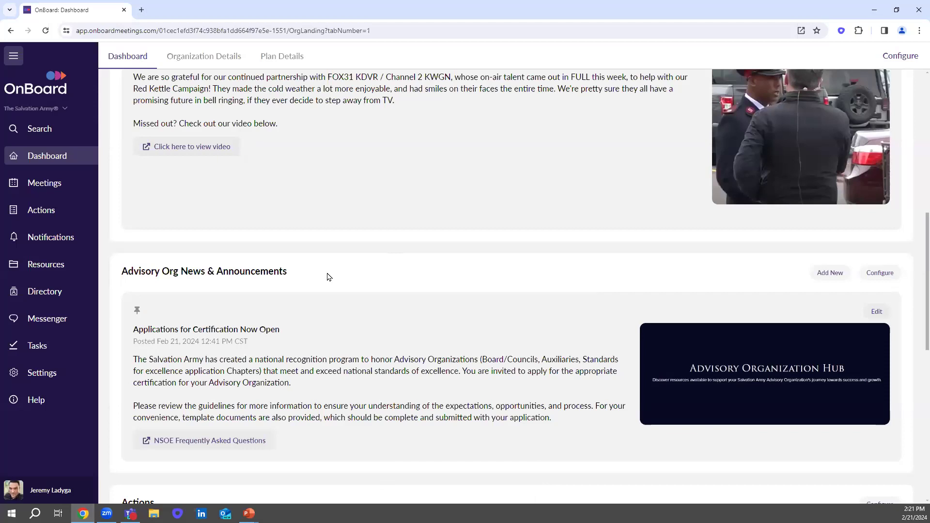
Step: Examine the dashboard's sections from Upcoming Meetings down to the open items under Actions
{"action": "scroll", "coordinate": [346, 184], "scroll_direction": "up", "scroll_amount": 7}
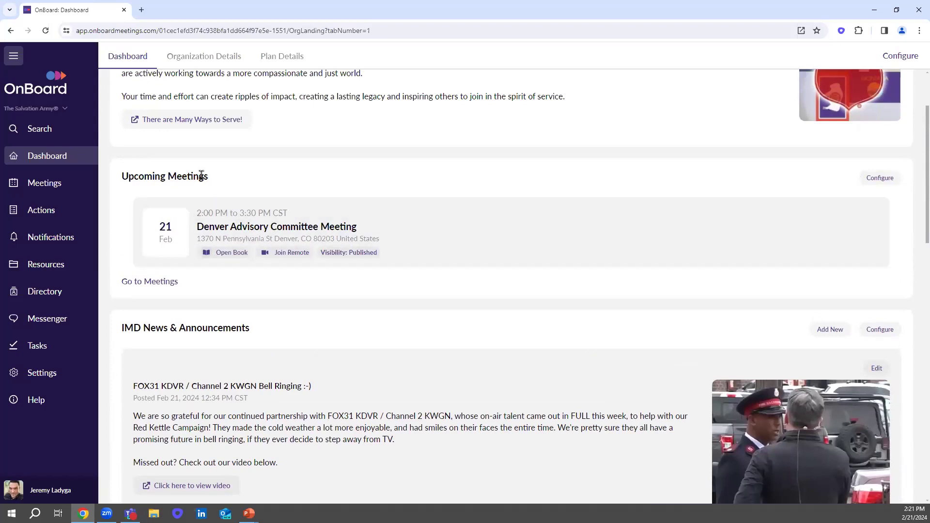
{"action": "scroll", "coordinate": [448, 301], "scroll_direction": "down", "scroll_amount": 7}
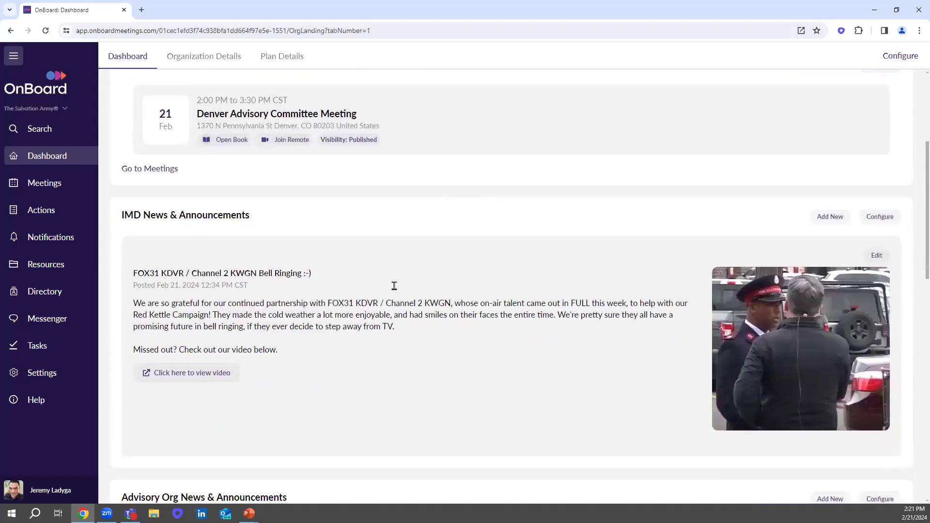
{"action": "scroll", "coordinate": [481, 383], "scroll_direction": "down", "scroll_amount": 5}
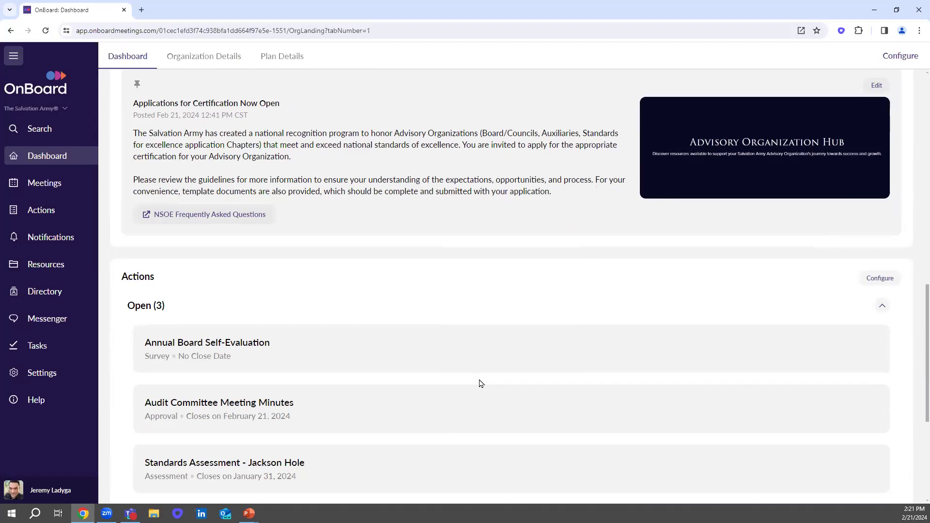
{"action": "scroll", "coordinate": [471, 276], "scroll_direction": "down", "scroll_amount": 5}
{"action": "scroll", "coordinate": [465, 265], "scroll_direction": "up", "scroll_amount": 5}
{"action": "scroll", "coordinate": [465, 265], "scroll_direction": "down", "scroll_amount": 2}
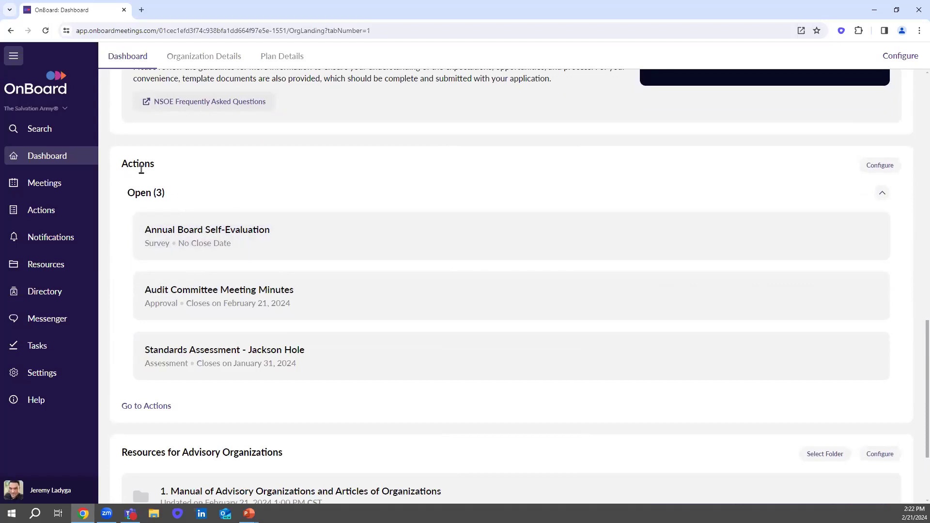
{"action": "left_click_drag", "start_coordinate": [138, 165], "coordinate": [157, 166]}
{"action": "left_click", "coordinate": [195, 176]}
{"action": "scroll", "coordinate": [257, 268], "scroll_direction": "down", "scroll_amount": 3}
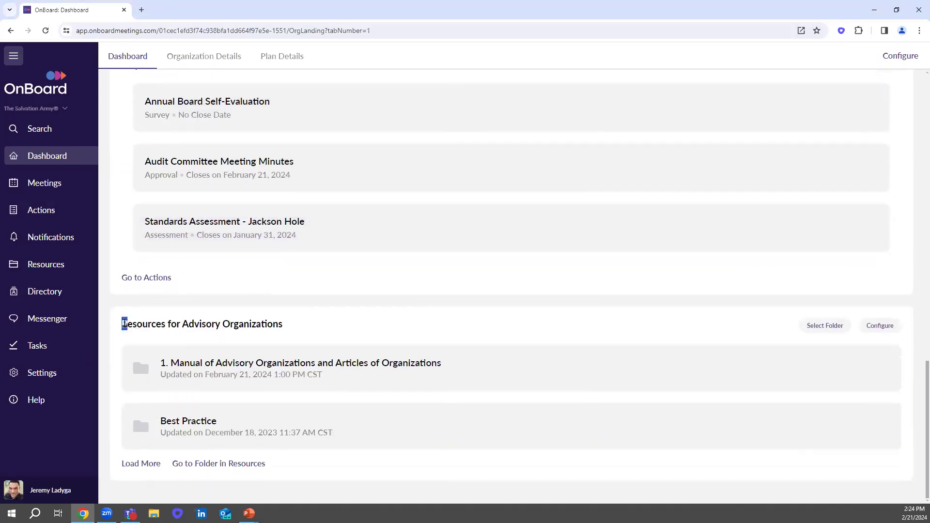
Step: View the "1. Manual of Advisory Organizations and Articles of Organizations" folder and go back to its parent resources folder
{"action": "left_click_drag", "start_coordinate": [126, 323], "coordinate": [384, 348]}
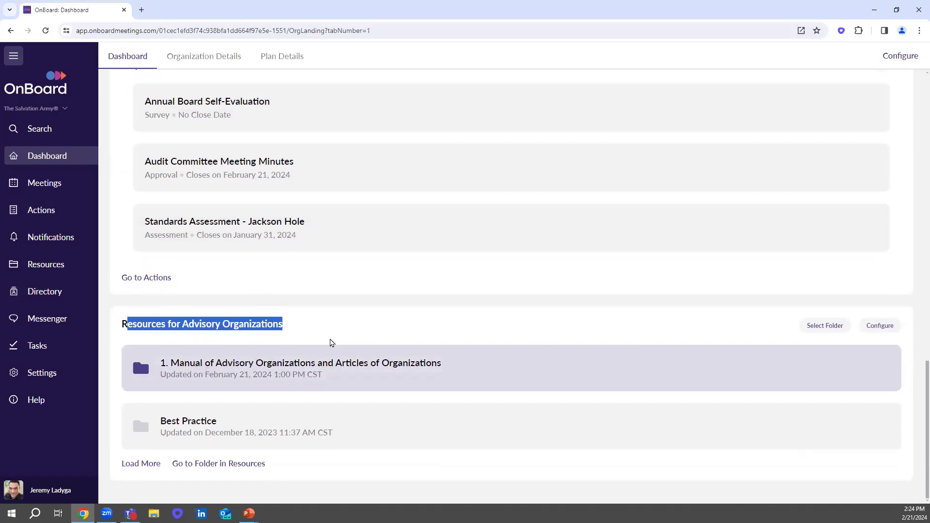
{"action": "left_click", "coordinate": [179, 363]}
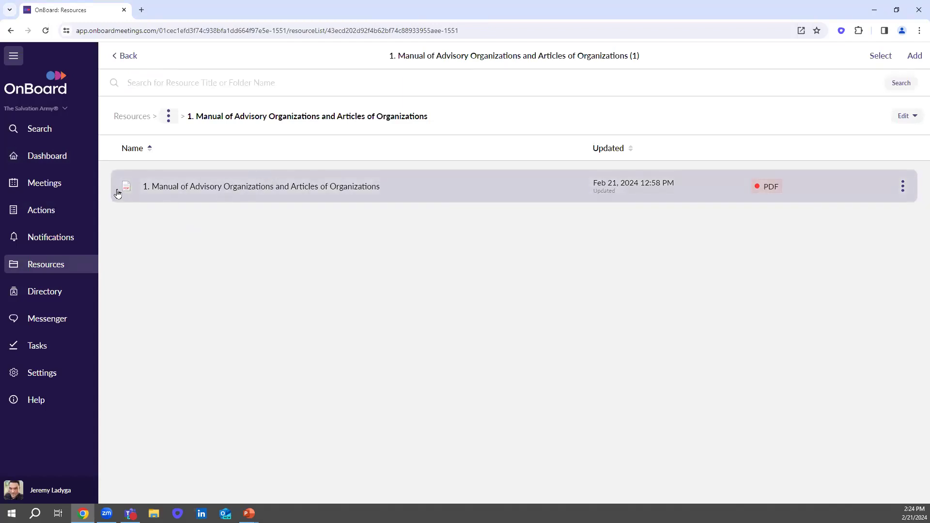
{"action": "left_click", "coordinate": [123, 57]}
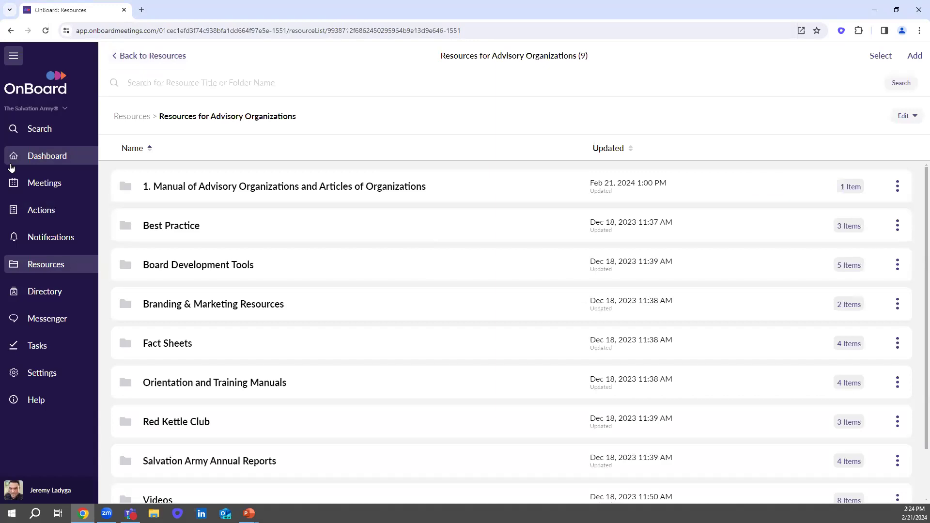
Step: Return to the dashboard and look over its announcements, actions and resources sections again
{"action": "left_click", "coordinate": [49, 160]}
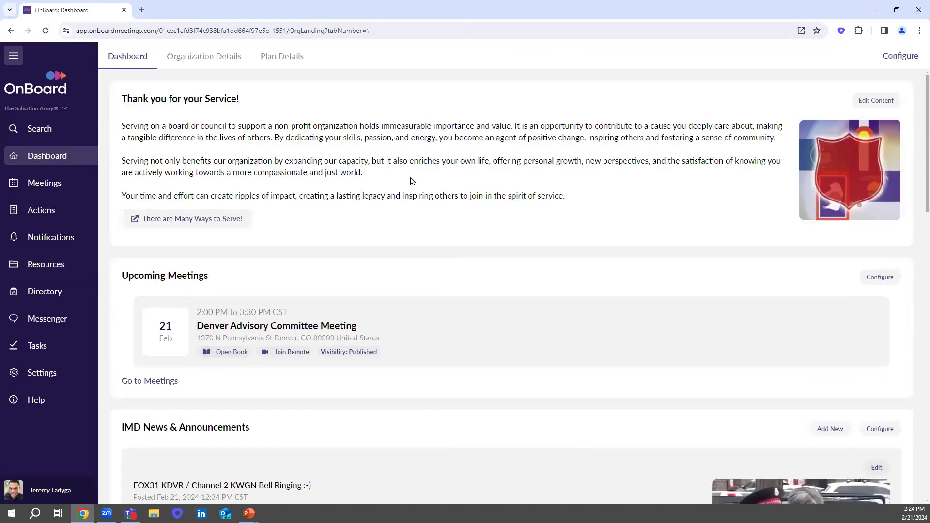
{"action": "scroll", "coordinate": [412, 181], "scroll_direction": "down", "scroll_amount": 12}
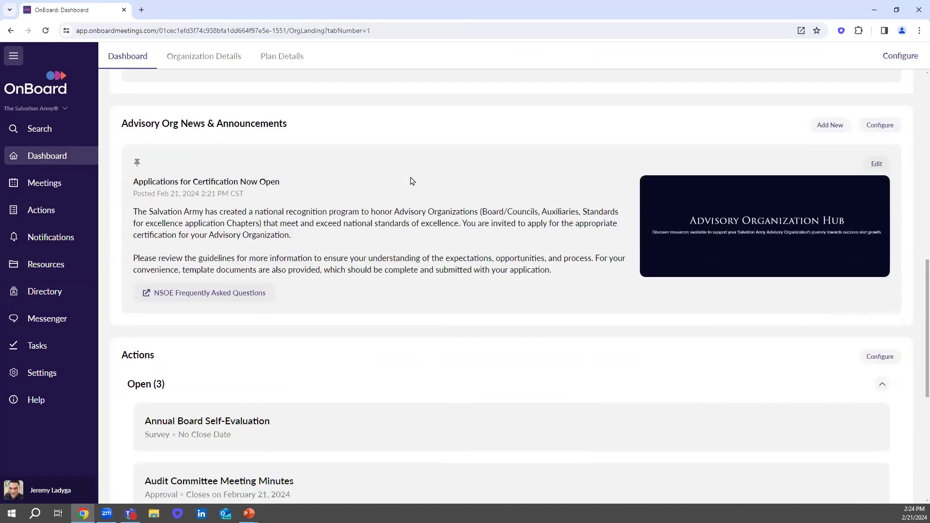
{"action": "scroll", "coordinate": [412, 181], "scroll_direction": "down", "scroll_amount": 2}
{"action": "scroll", "coordinate": [317, 230], "scroll_direction": "down", "scroll_amount": 2}
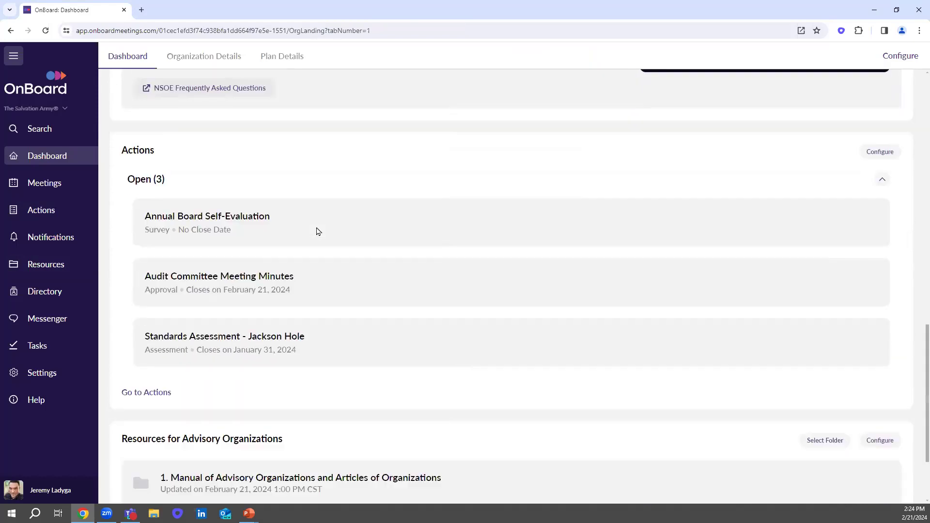
{"action": "scroll", "coordinate": [294, 219], "scroll_direction": "down", "scroll_amount": 2}
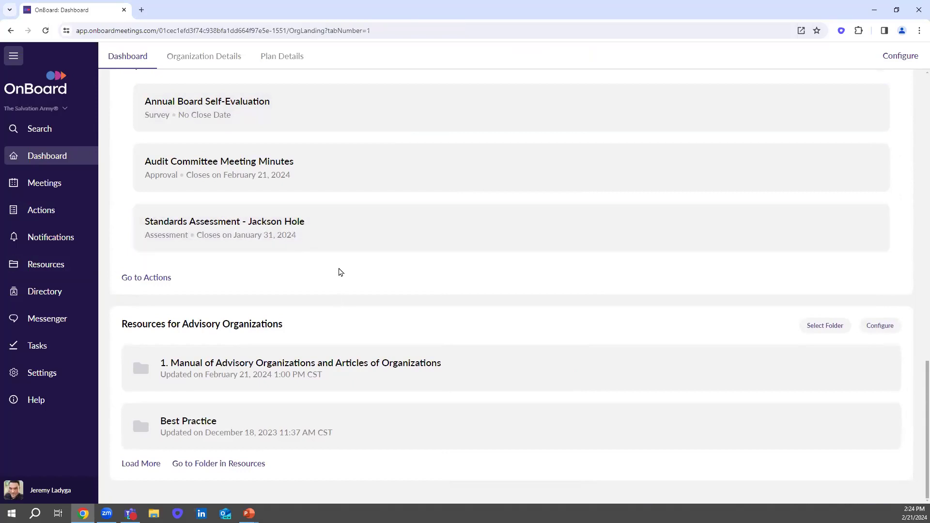
{"action": "scroll", "coordinate": [323, 281], "scroll_direction": "up", "scroll_amount": 4}
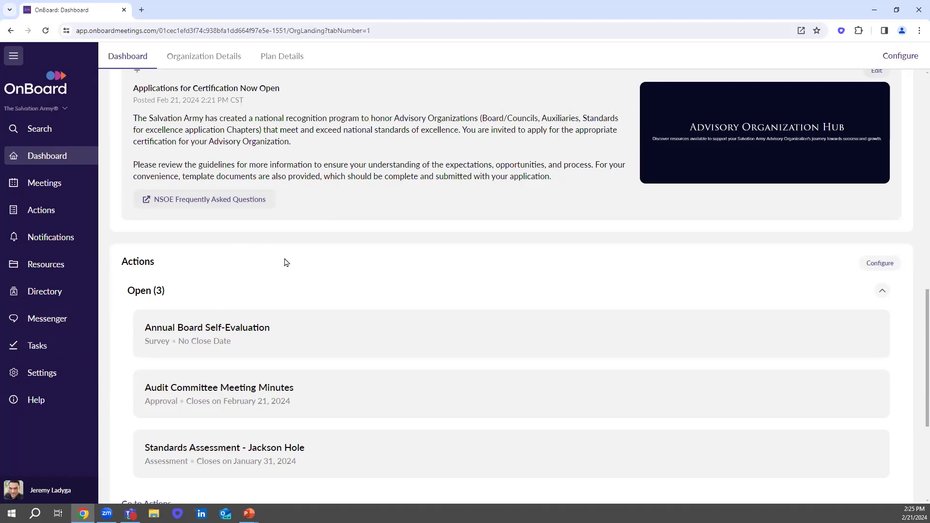
{"action": "scroll", "coordinate": [286, 262], "scroll_direction": "up", "scroll_amount": 2}
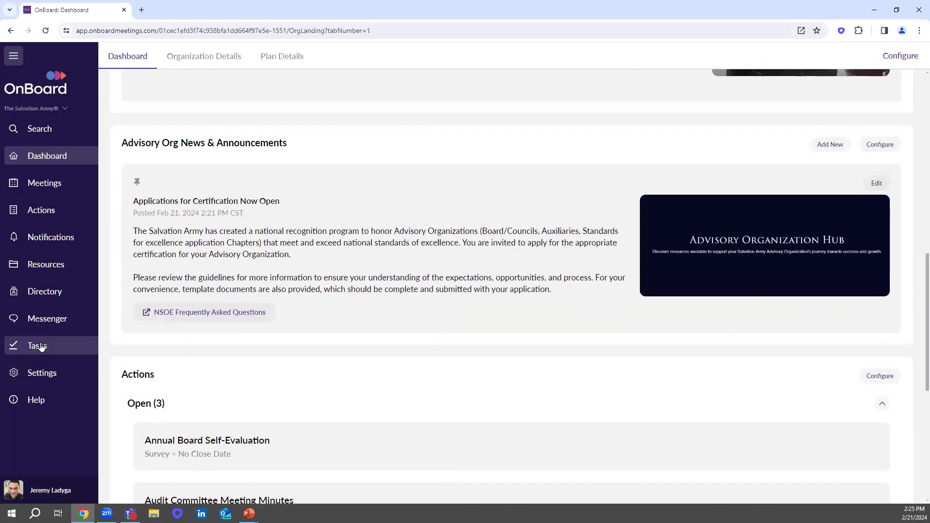
{"action": "scroll", "coordinate": [241, 312], "scroll_direction": "up", "scroll_amount": 10}
{"action": "scroll", "coordinate": [208, 315], "scroll_direction": "down", "scroll_amount": 9}
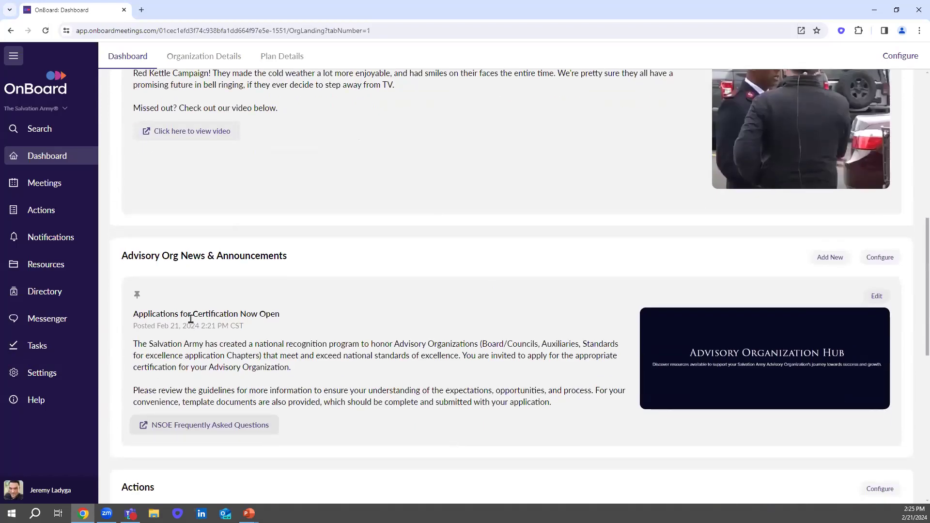
Step: Open the assigned task "Make your Annual Contribution!" and review its due date, assignees, viewers and linked meetings
{"action": "left_click", "coordinate": [39, 346]}
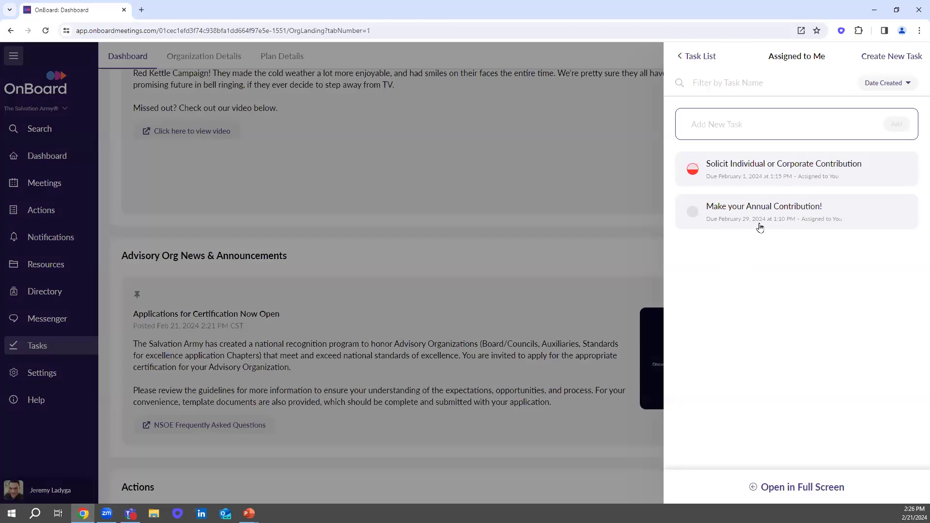
{"action": "left_click", "coordinate": [781, 217]}
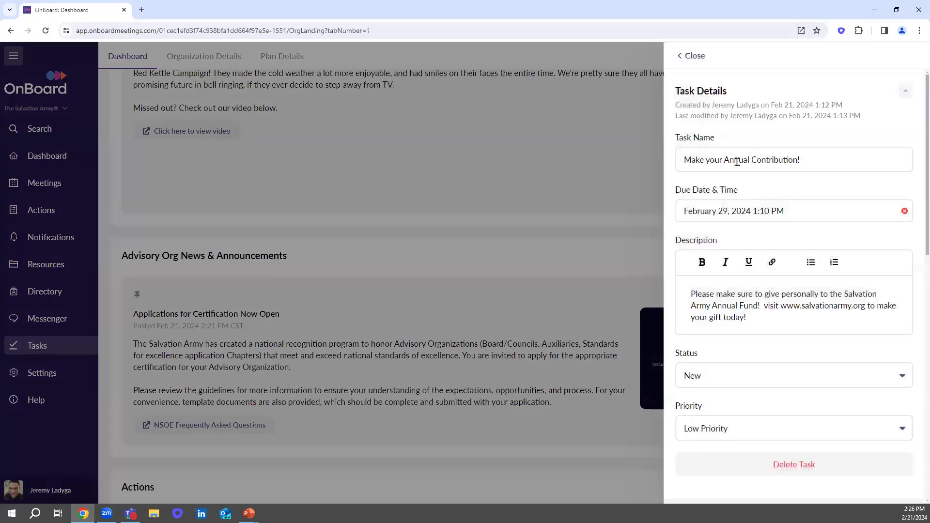
{"action": "left_click", "coordinate": [797, 222]}
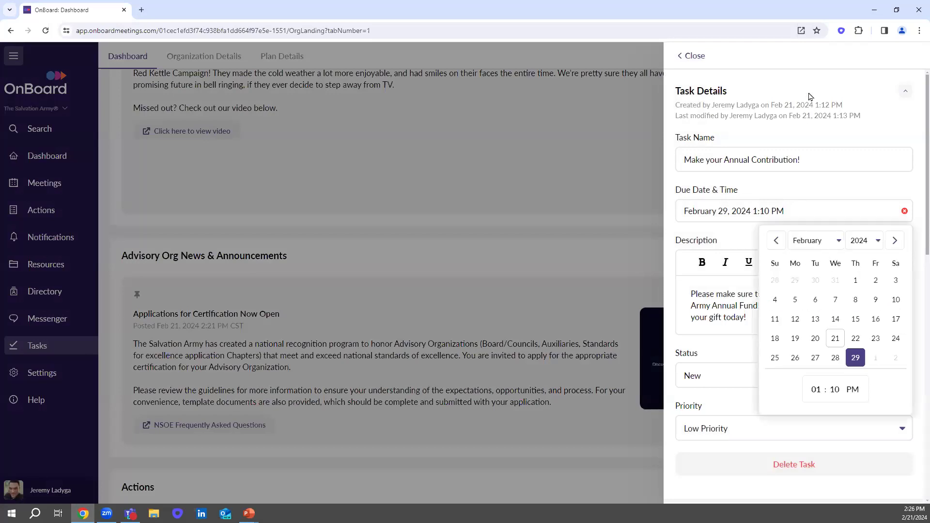
{"action": "left_click", "coordinate": [805, 120]}
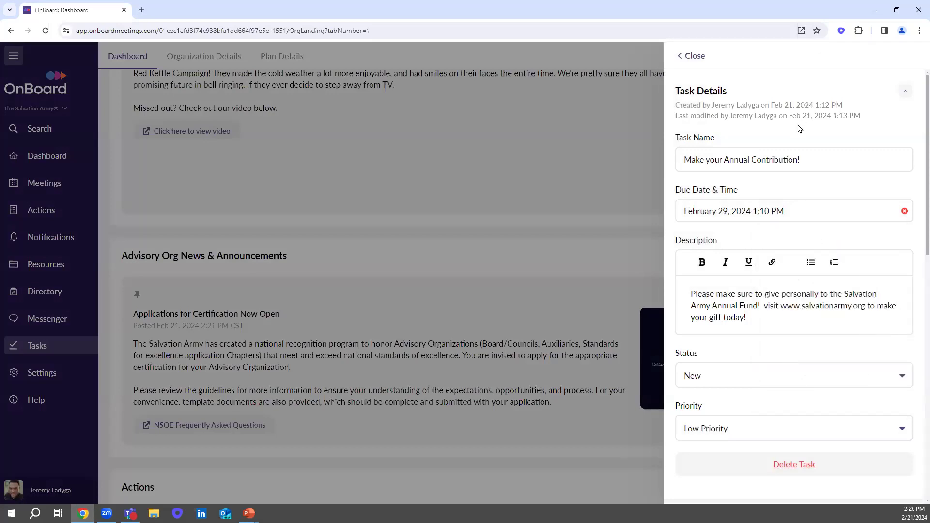
{"action": "scroll", "coordinate": [799, 129], "scroll_direction": "down", "scroll_amount": 10}
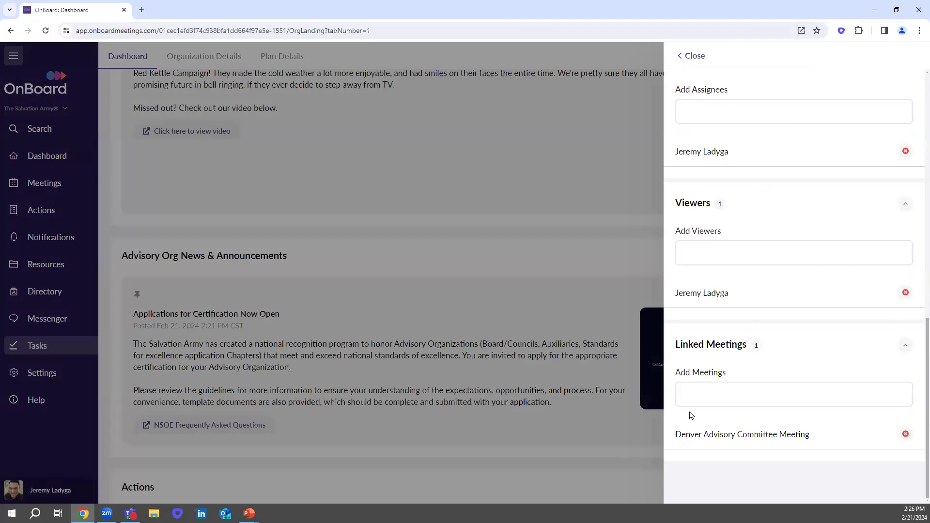
Step: Review the linked meetings and task details of "Make your Annual Contribution!", and return to the tasks assigned to me
{"action": "left_click_drag", "start_coordinate": [674, 345], "coordinate": [744, 345]}
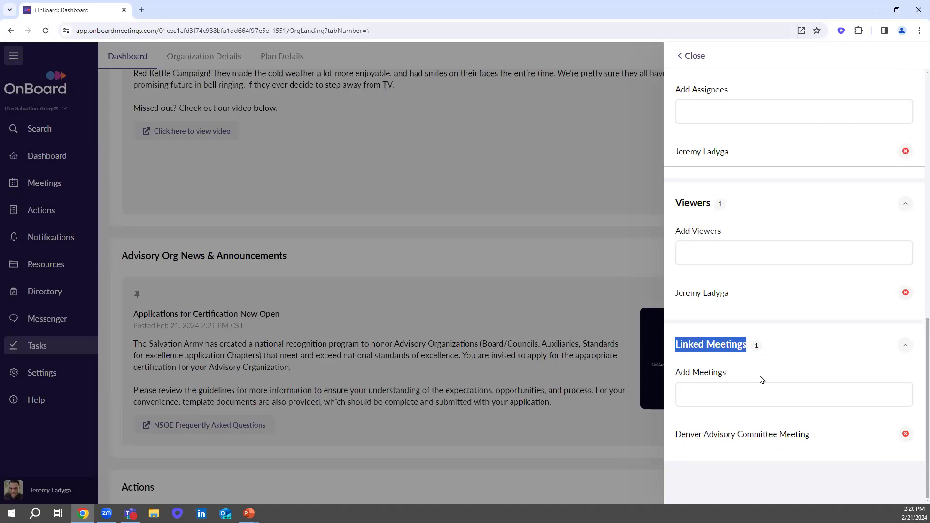
{"action": "scroll", "coordinate": [770, 339], "scroll_direction": "up", "scroll_amount": 10}
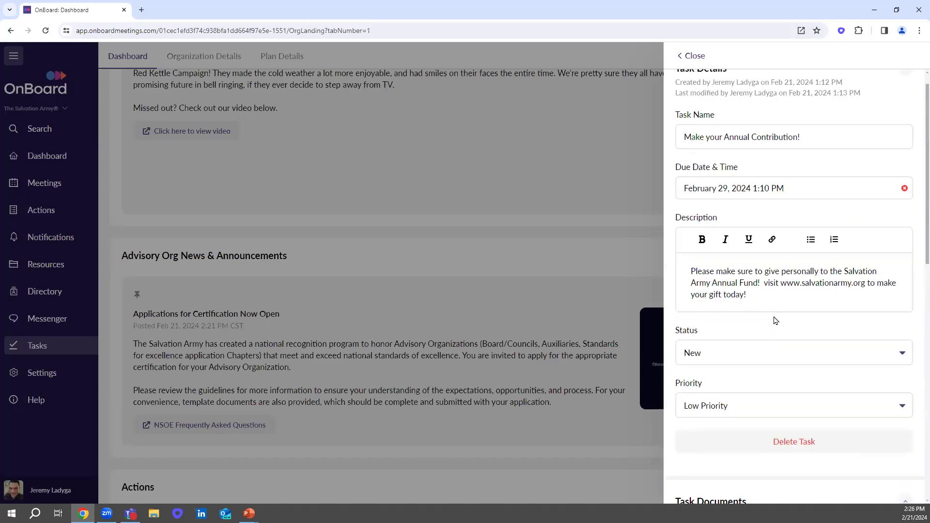
{"action": "scroll", "coordinate": [757, 309], "scroll_direction": "up", "scroll_amount": 1}
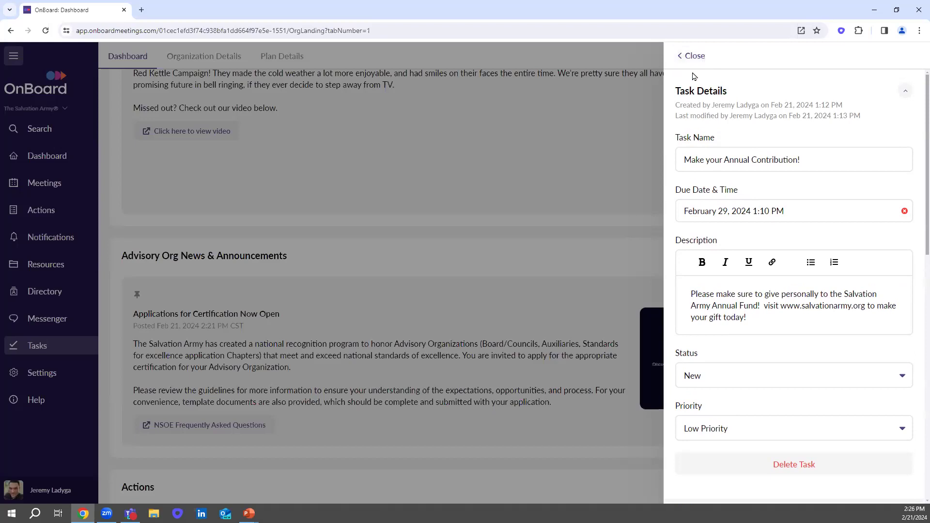
{"action": "left_click", "coordinate": [690, 57]}
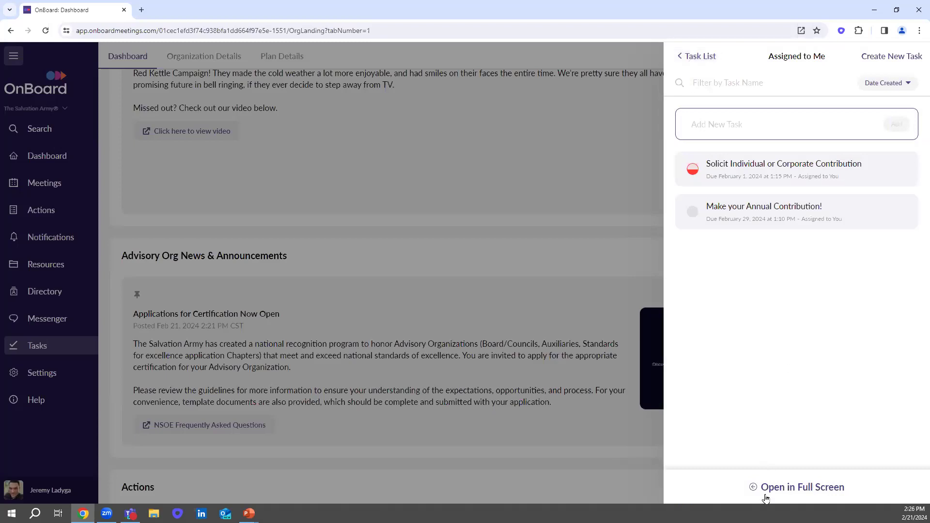
Step: View the task list in full screen with its groups and meetings with tasks expanded, and return to the dashboard
{"action": "left_click", "coordinate": [794, 485]}
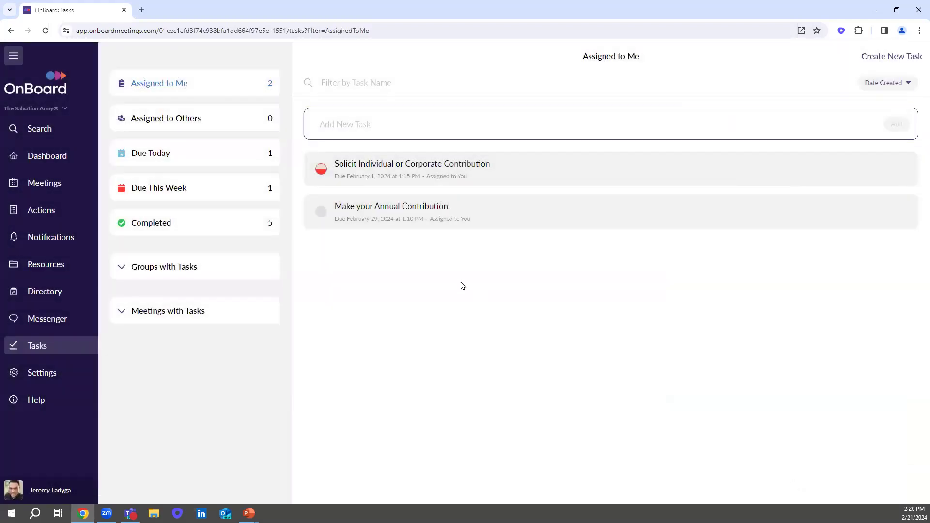
{"action": "left_click", "coordinate": [130, 269]}
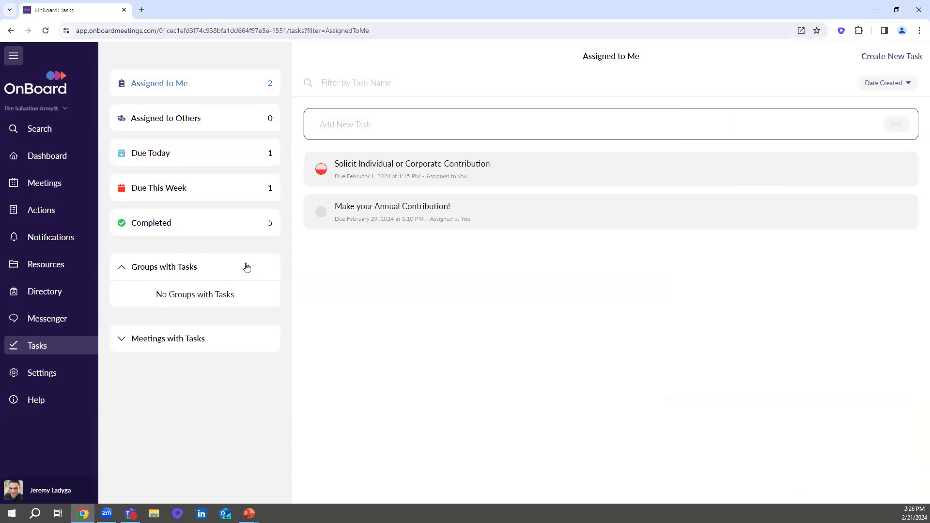
{"action": "left_click", "coordinate": [119, 342]}
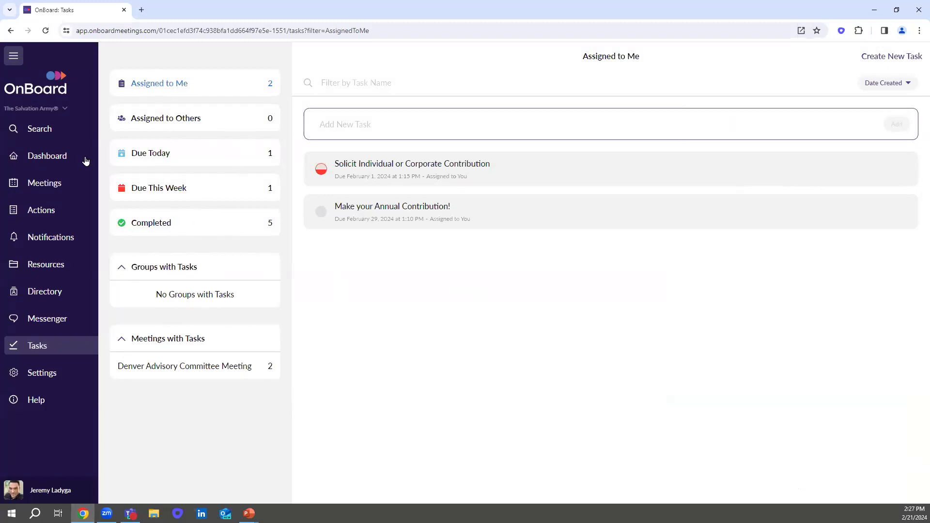
{"action": "left_click", "coordinate": [37, 156]}
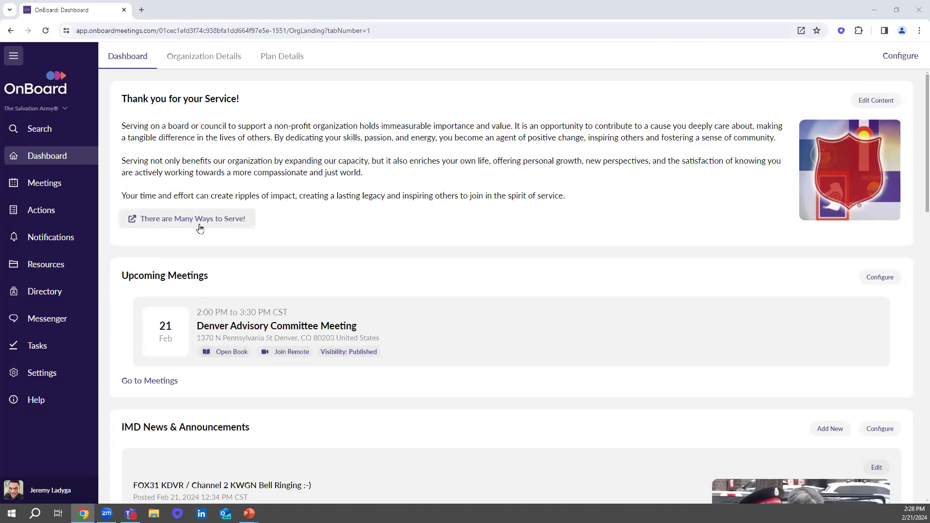
Step: Open the Board of Directors group from the directory and inspect its overall diversity chart
{"action": "left_click", "coordinate": [32, 292]}
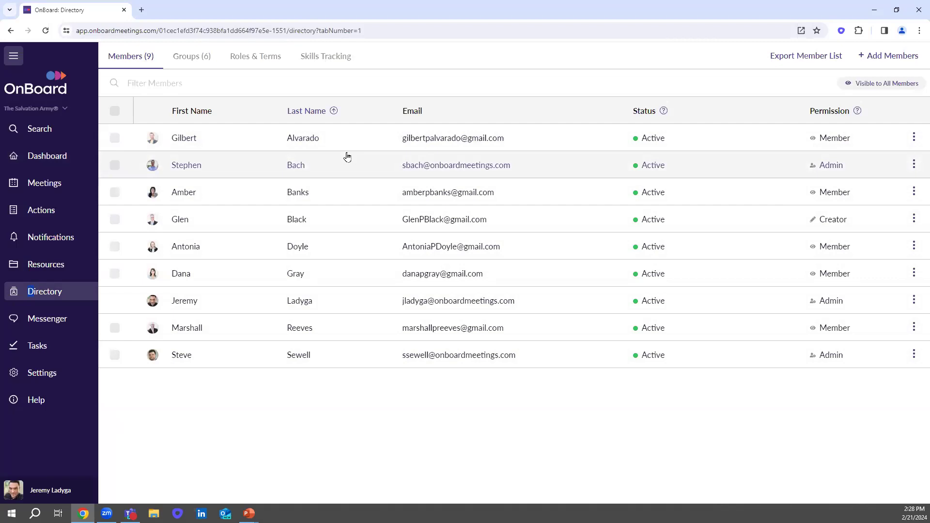
{"action": "left_click", "coordinate": [189, 61]}
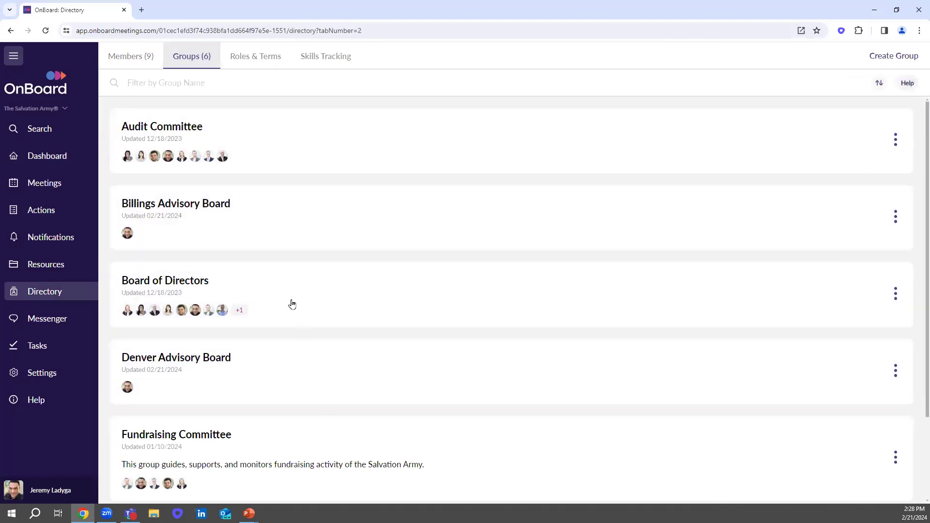
{"action": "left_click", "coordinate": [292, 304]}
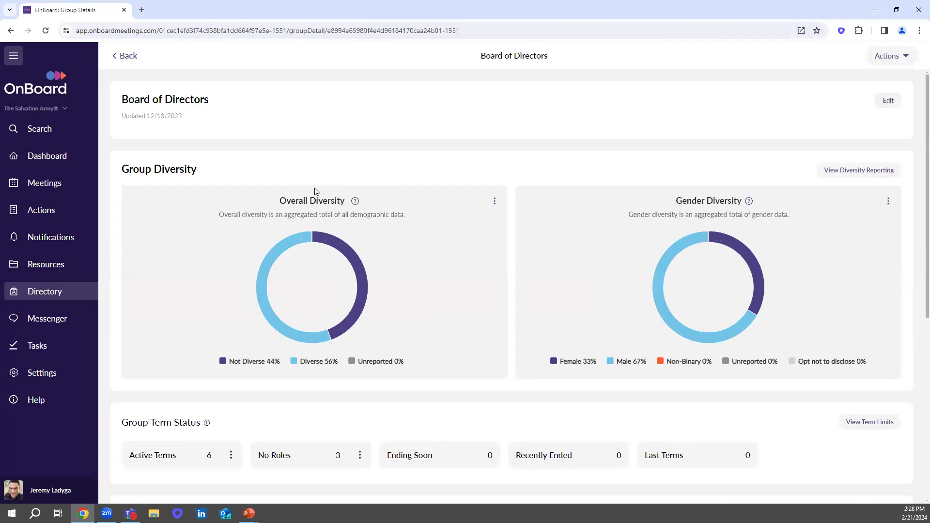
{"action": "left_click_drag", "start_coordinate": [208, 99], "coordinate": [120, 101]}
{"action": "mouse_move", "coordinate": [321, 236]}
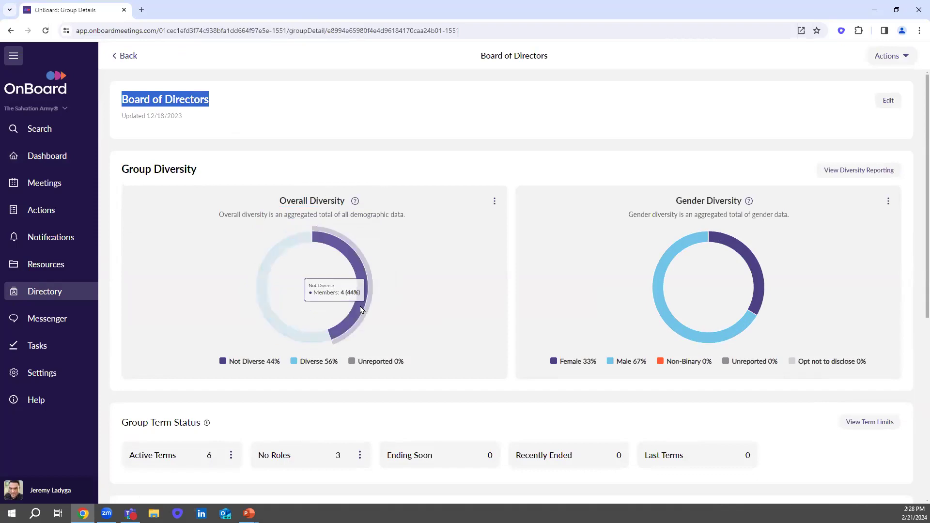
Step: Open the Board of Directors diversity report and inspect the segments of its gender and racial/ethnic diversity charts
{"action": "left_click", "coordinate": [847, 173]}
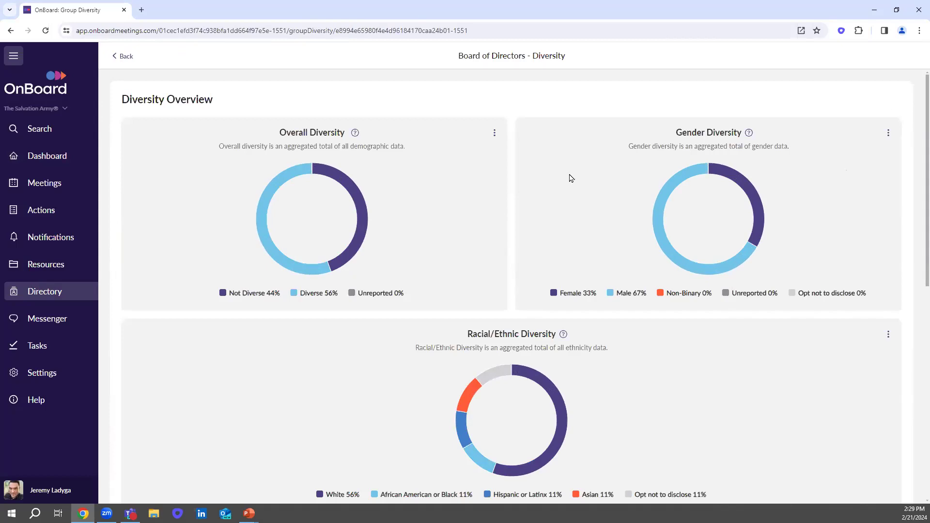
{"action": "mouse_move", "coordinate": [683, 176]}
{"action": "mouse_move", "coordinate": [742, 182]}
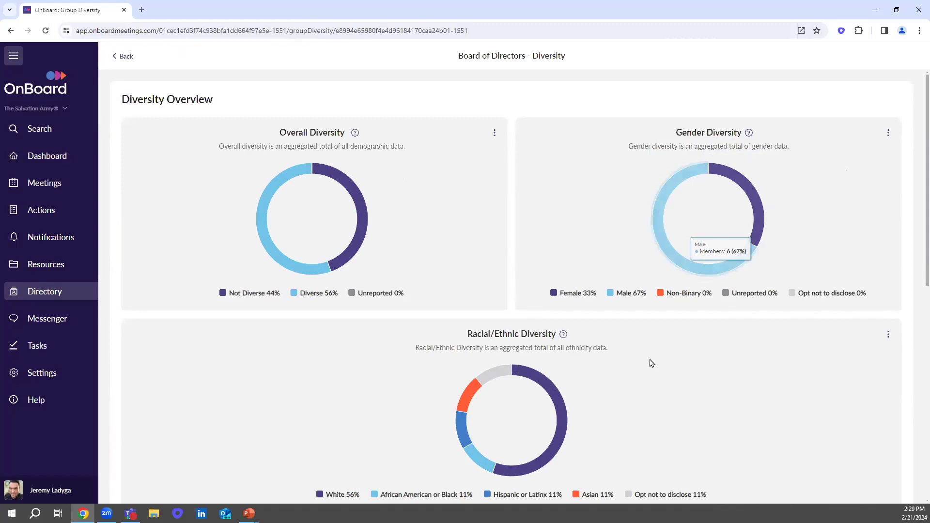
{"action": "scroll", "coordinate": [646, 355], "scroll_direction": "down", "scroll_amount": 2}
{"action": "mouse_move", "coordinate": [525, 250]}
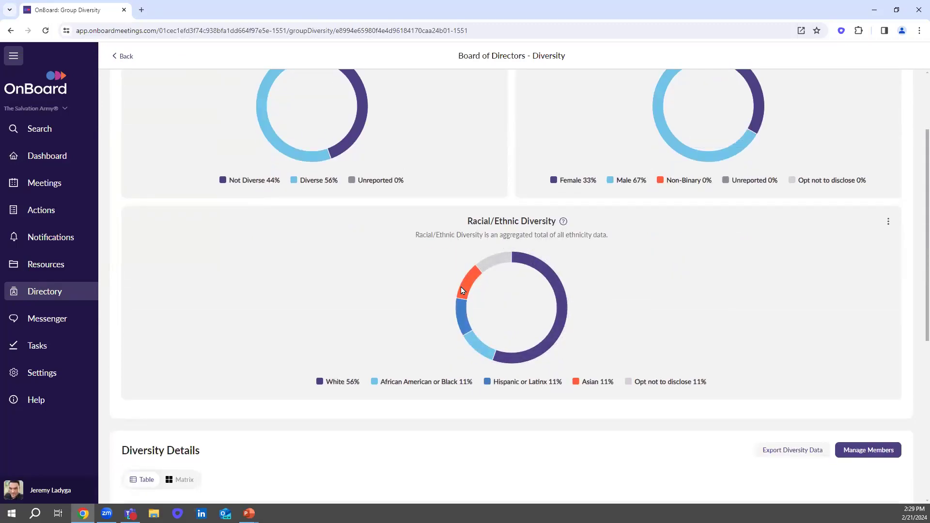
{"action": "mouse_move", "coordinate": [464, 335]}
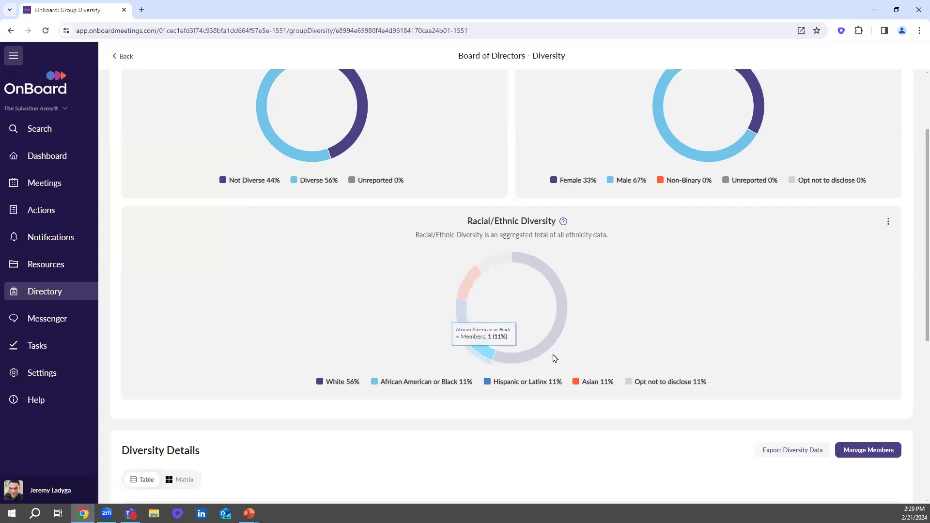
{"action": "mouse_move", "coordinate": [544, 280]}
{"action": "mouse_move", "coordinate": [496, 261]}
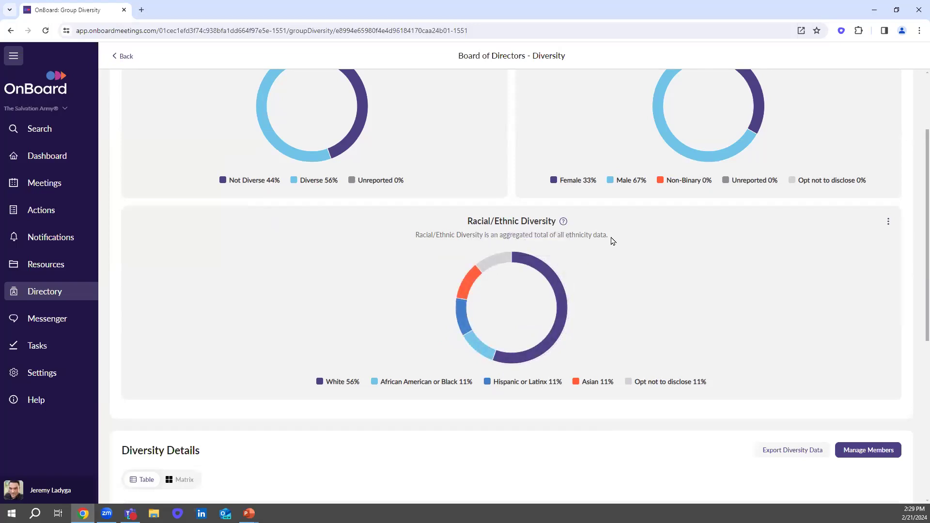
Step: Review the diversity overview and the member table under Diversity Details, and go back to the directory's groups
{"action": "scroll", "coordinate": [611, 241], "scroll_direction": "up", "scroll_amount": 2}
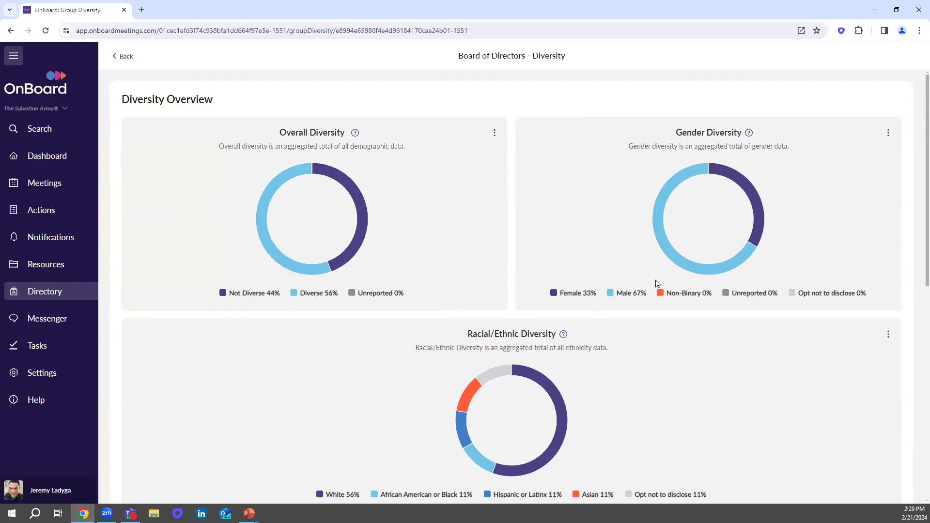
{"action": "scroll", "coordinate": [657, 284], "scroll_direction": "down", "scroll_amount": 6}
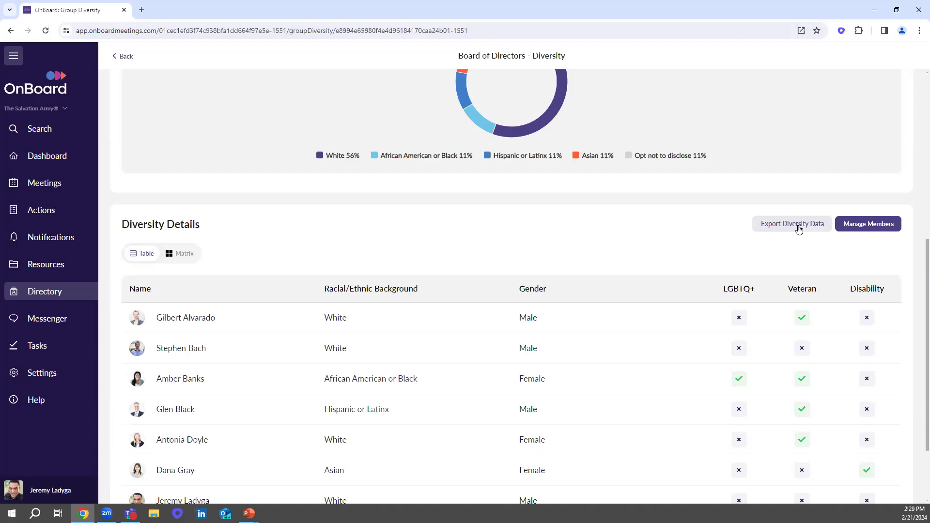
{"action": "scroll", "coordinate": [640, 260], "scroll_direction": "up", "scroll_amount": 5}
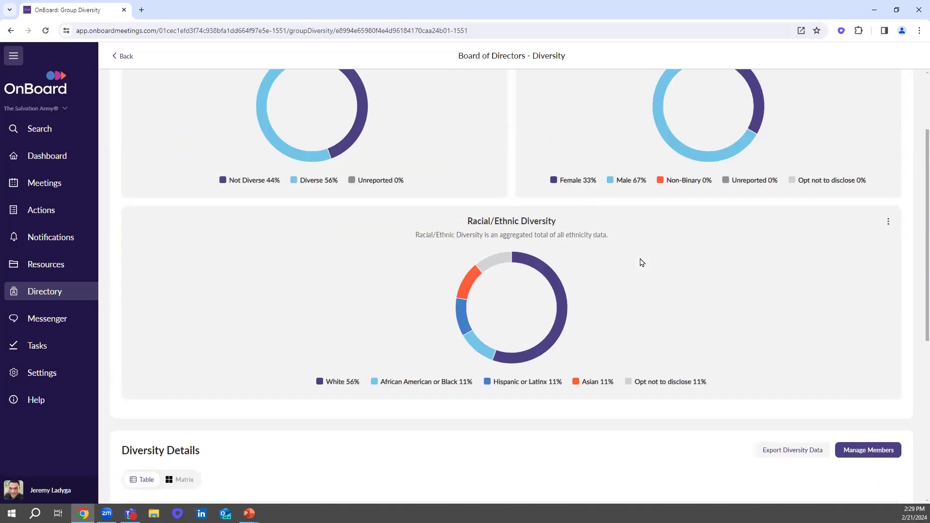
{"action": "scroll", "coordinate": [641, 262], "scroll_direction": "up", "scroll_amount": 3}
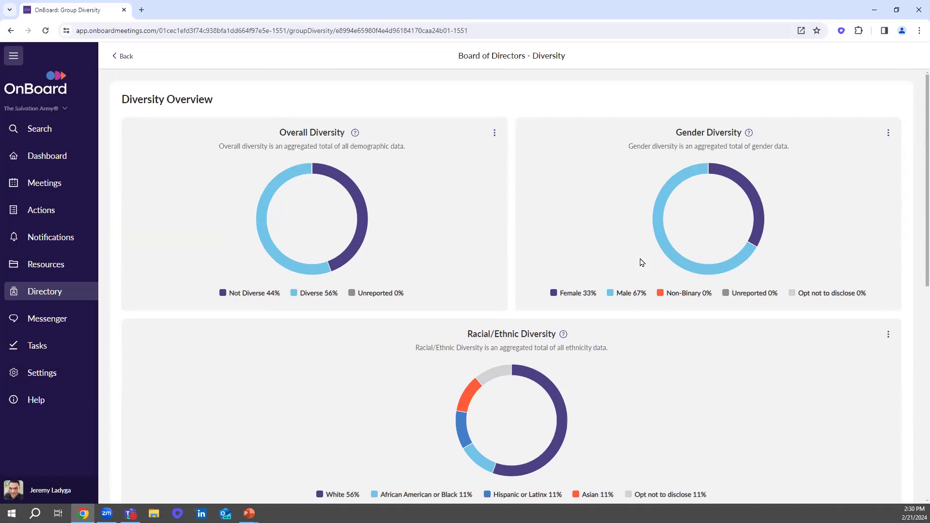
{"action": "left_click", "coordinate": [123, 58]}
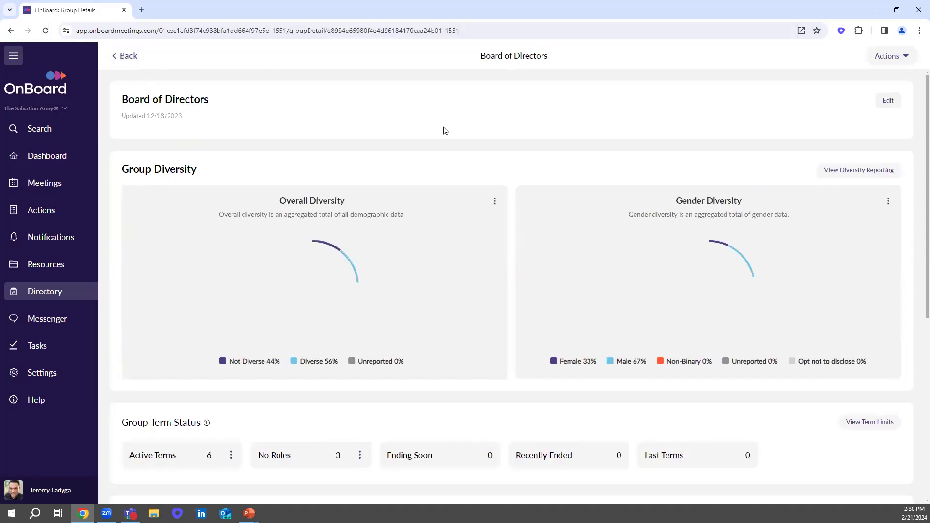
{"action": "left_click", "coordinate": [127, 55]}
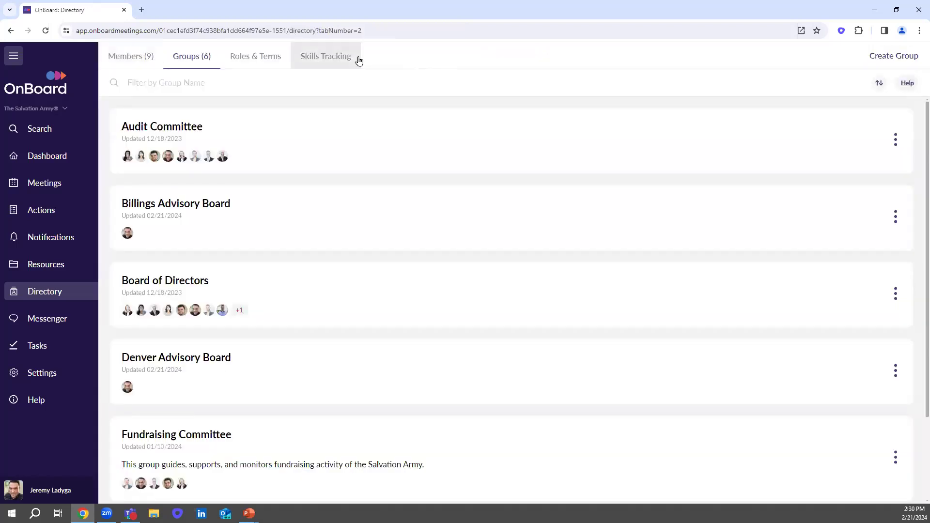
Step: Filter the directory's skills tracking to the Board of Directors group and view it as a chart, checking which members hold individual skills
{"action": "left_click", "coordinate": [325, 59]}
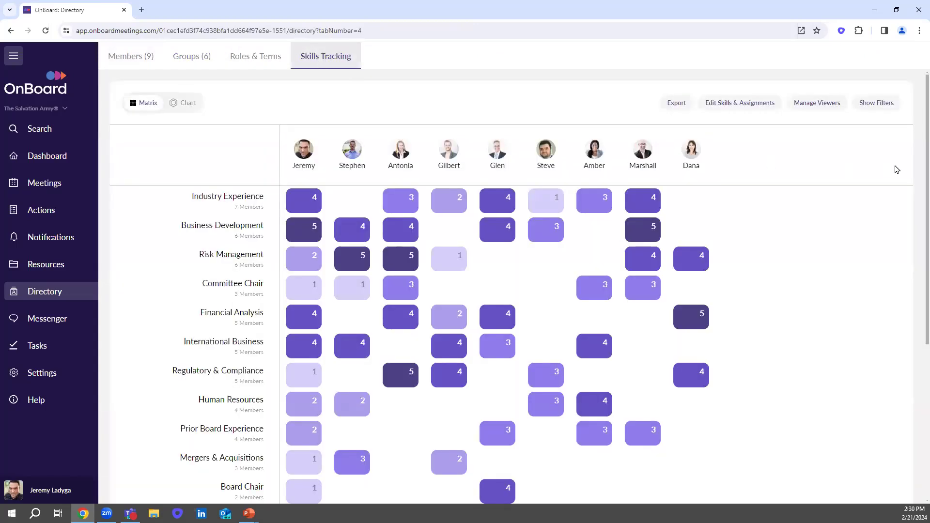
{"action": "left_click", "coordinate": [877, 104]}
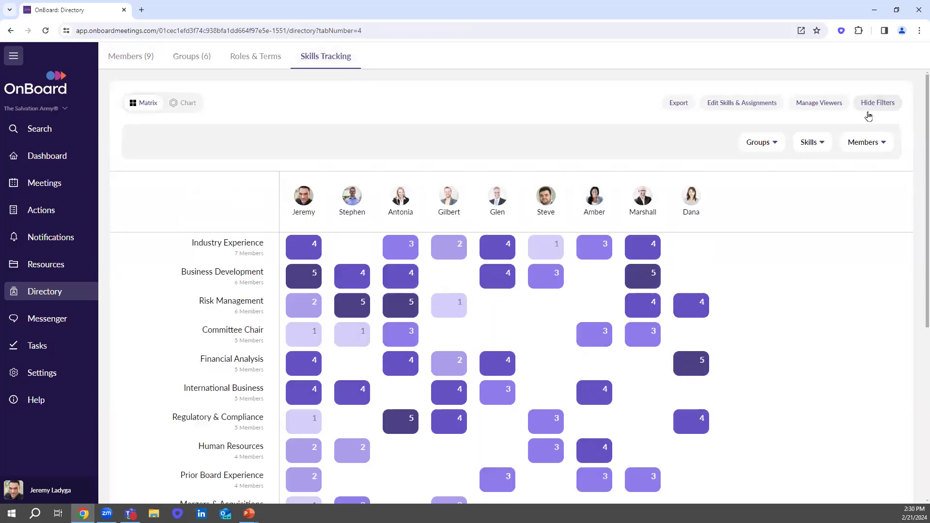
{"action": "left_click", "coordinate": [769, 145]}
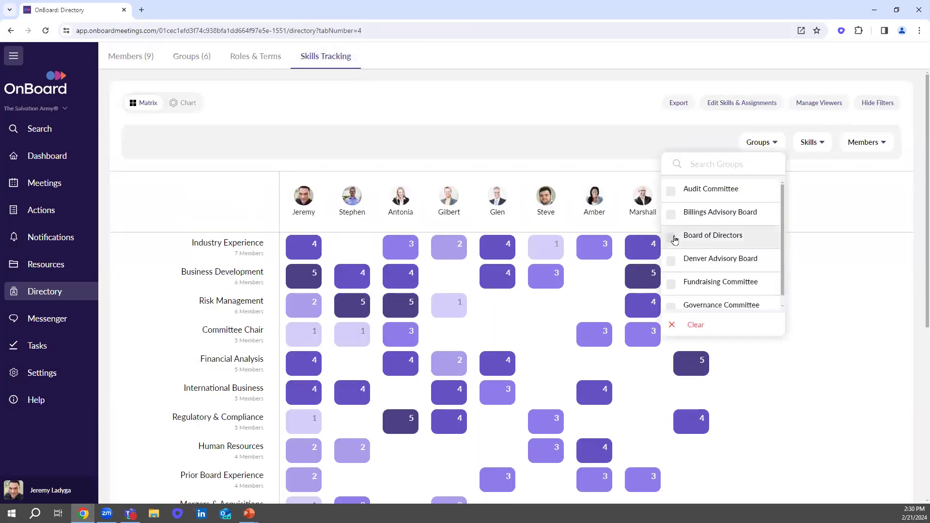
{"action": "left_click", "coordinate": [691, 234]}
{"action": "left_click", "coordinate": [605, 107]}
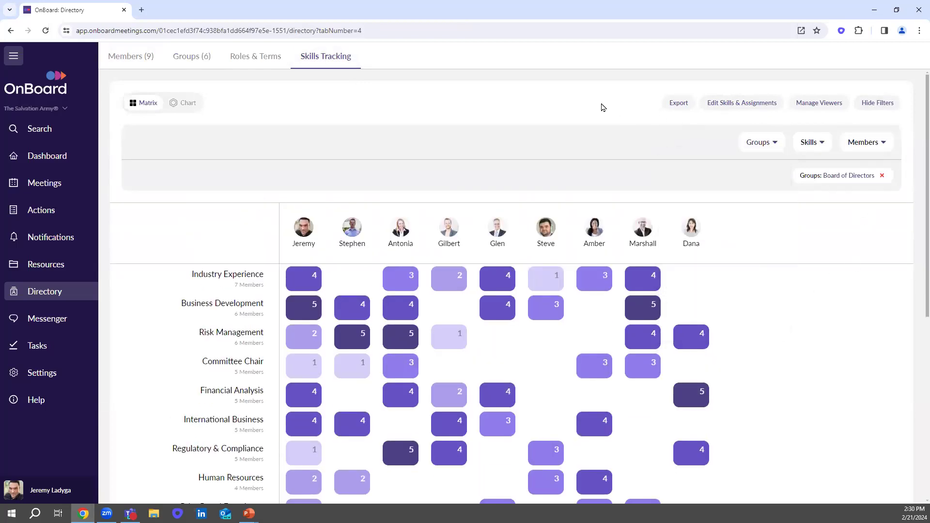
{"action": "left_click", "coordinate": [186, 102]}
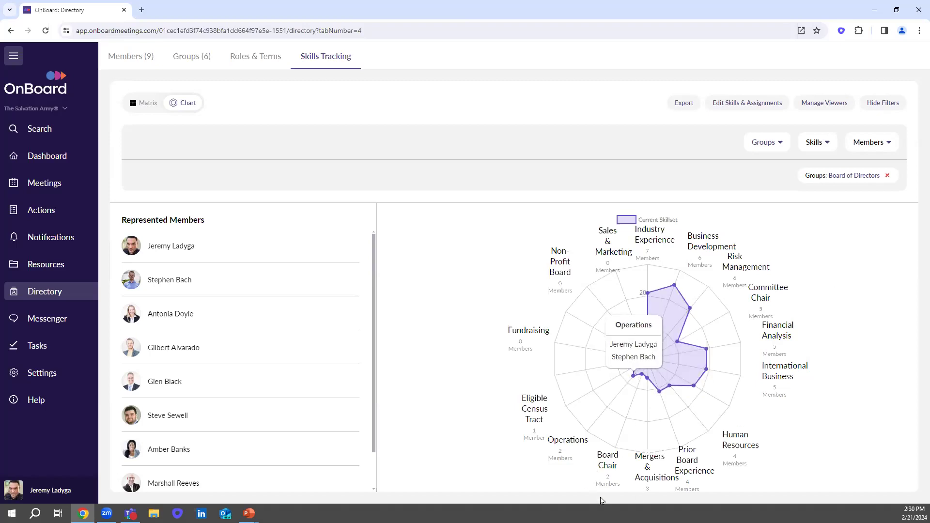
{"action": "mouse_move", "coordinate": [644, 377]}
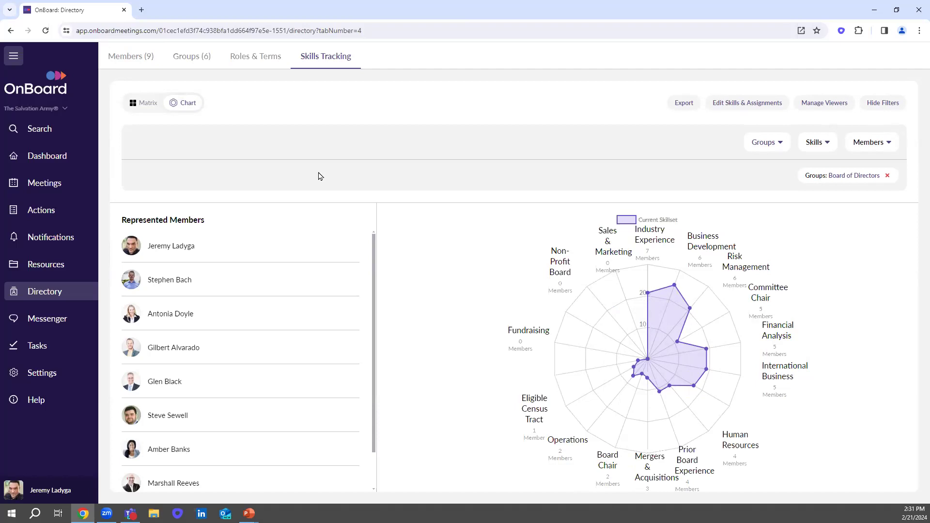
Step: Review the recommended actions and the expanded term timeline under Roles & Terms, and return to the dashboard
{"action": "left_click", "coordinate": [255, 60]}
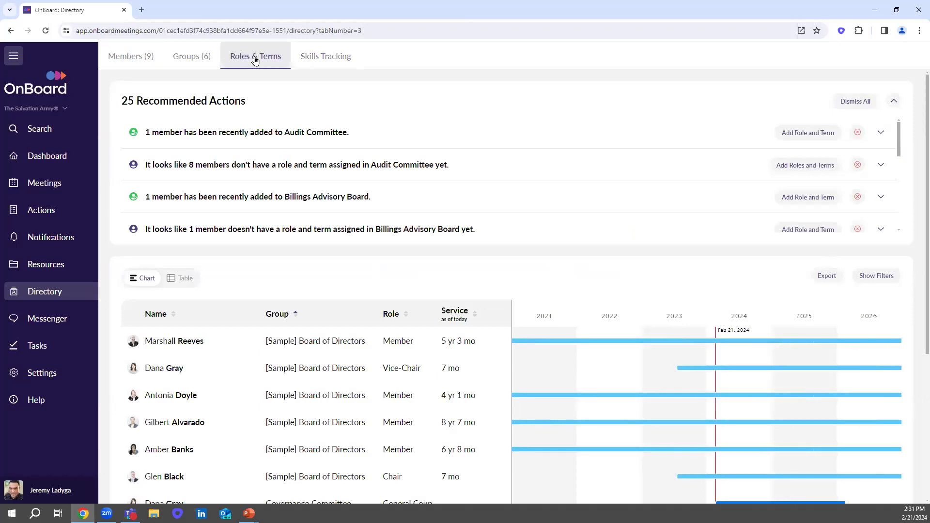
{"action": "scroll", "coordinate": [499, 208], "scroll_direction": "down", "scroll_amount": 5}
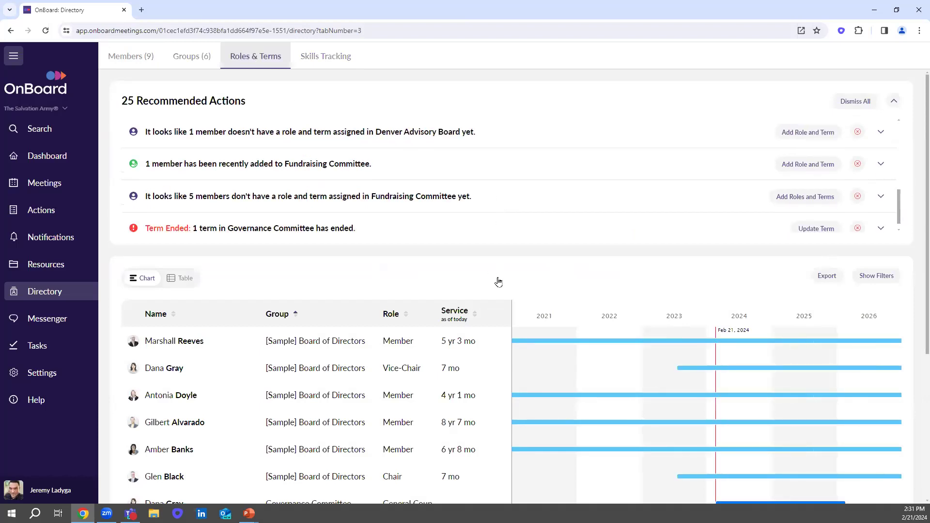
{"action": "scroll", "coordinate": [494, 329], "scroll_direction": "down", "scroll_amount": 2}
{"action": "left_click", "coordinate": [507, 378]}
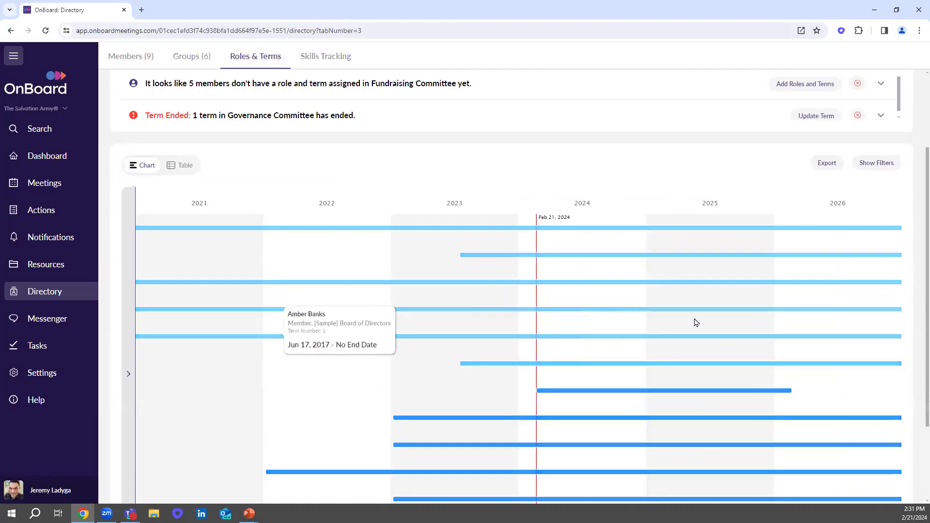
{"action": "scroll", "coordinate": [696, 323], "scroll_direction": "down", "scroll_amount": 2}
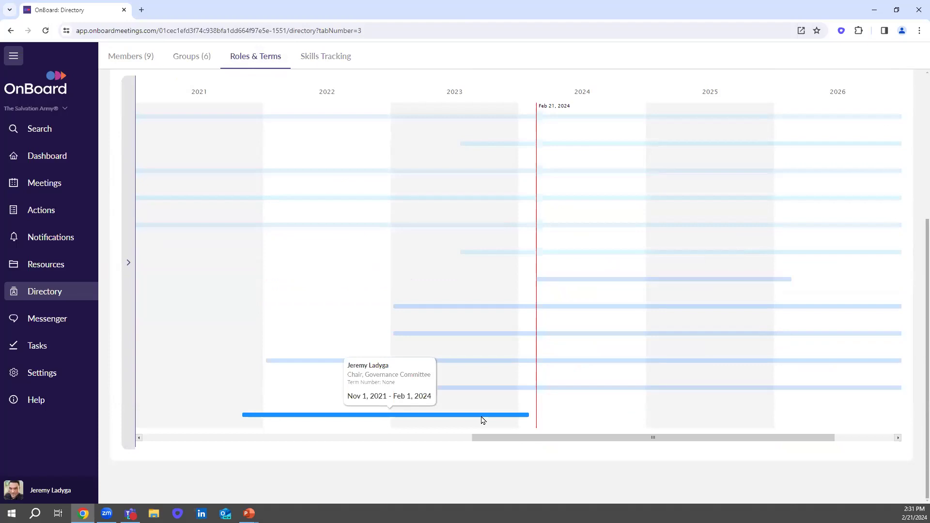
{"action": "scroll", "coordinate": [425, 290], "scroll_direction": "up", "scroll_amount": 5}
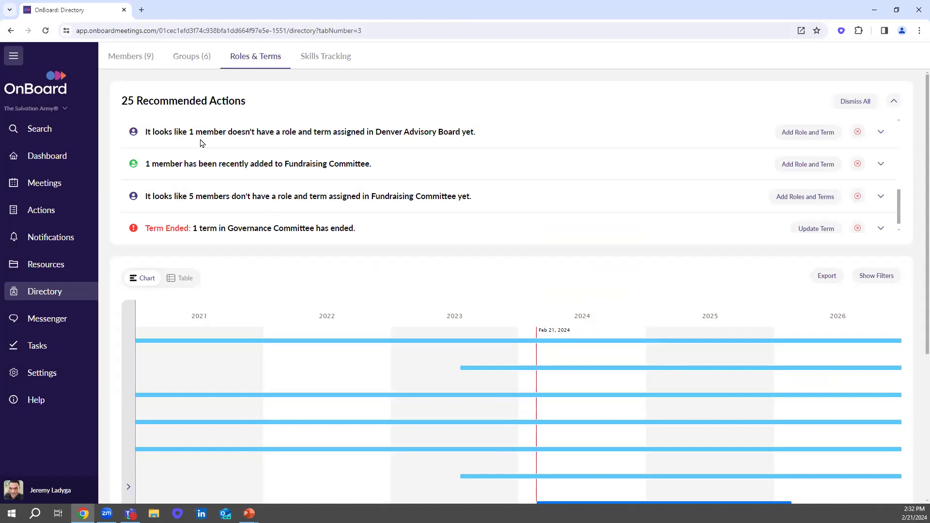
{"action": "left_click", "coordinate": [55, 159]}
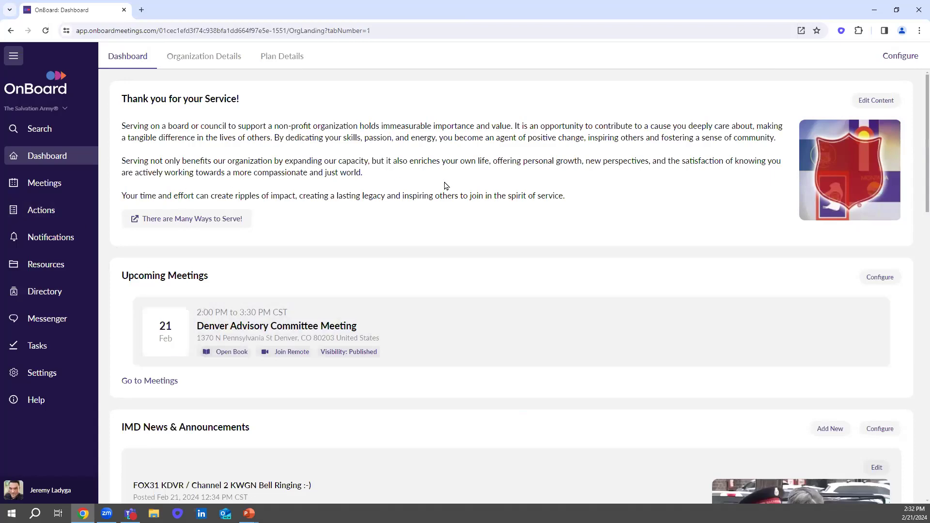
Step: Search the portal for fund-raising, clear that search, and search for minutes instead, using the recent searches
{"action": "left_click", "coordinate": [36, 131]}
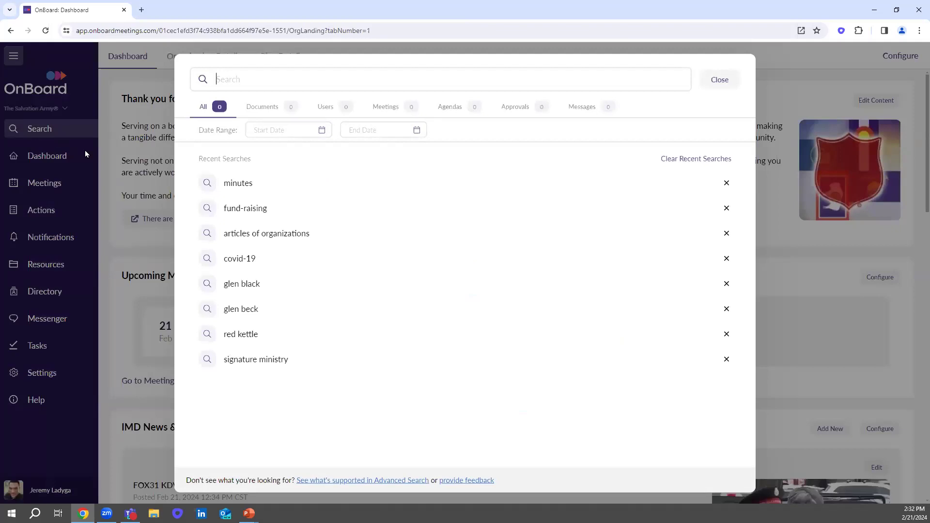
{"action": "left_click", "coordinate": [251, 212]}
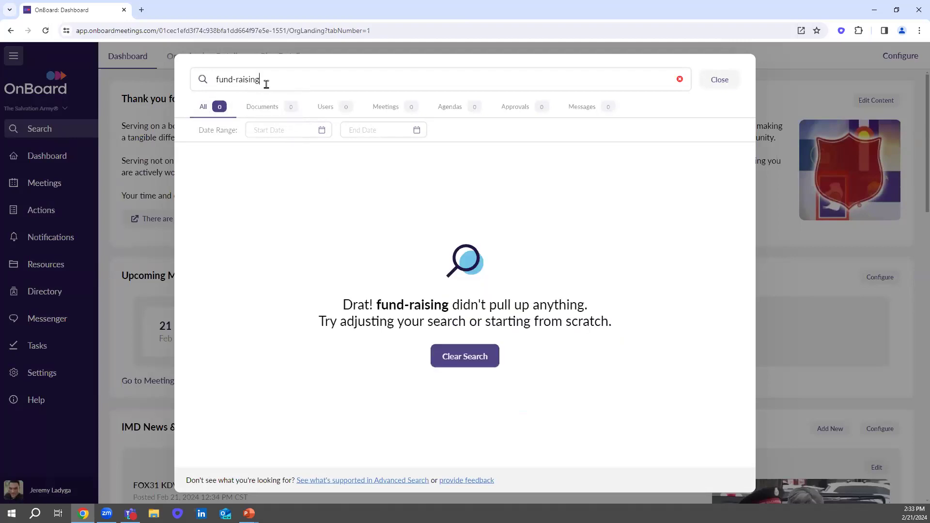
{"action": "left_click", "coordinate": [680, 81]}
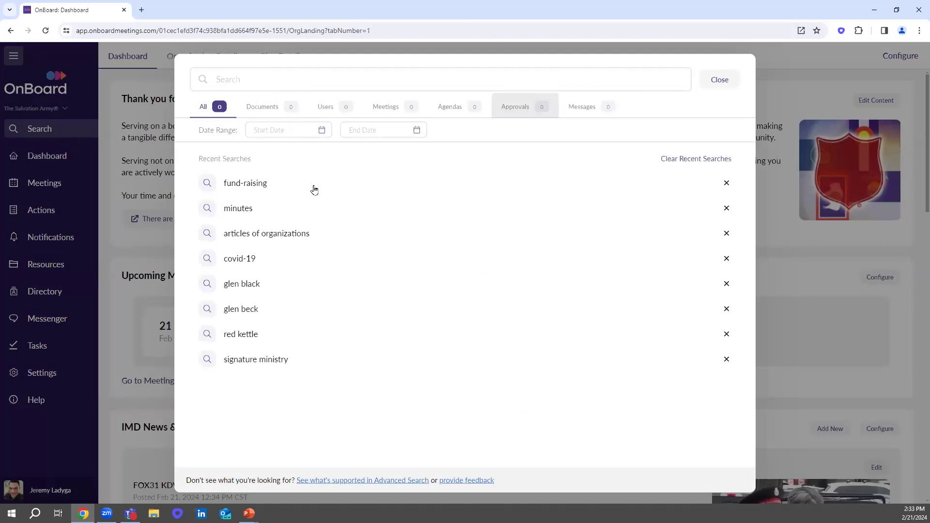
{"action": "left_click", "coordinate": [235, 212]}
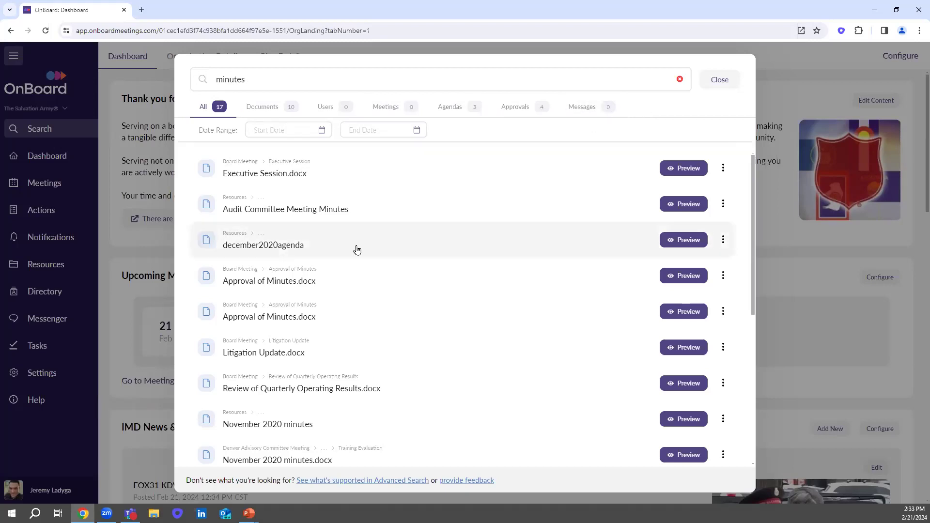
Step: Preview Audit Committee Meeting Minutes and go through its matches for "minutes", going back to clear the search
{"action": "left_click", "coordinate": [681, 205]}
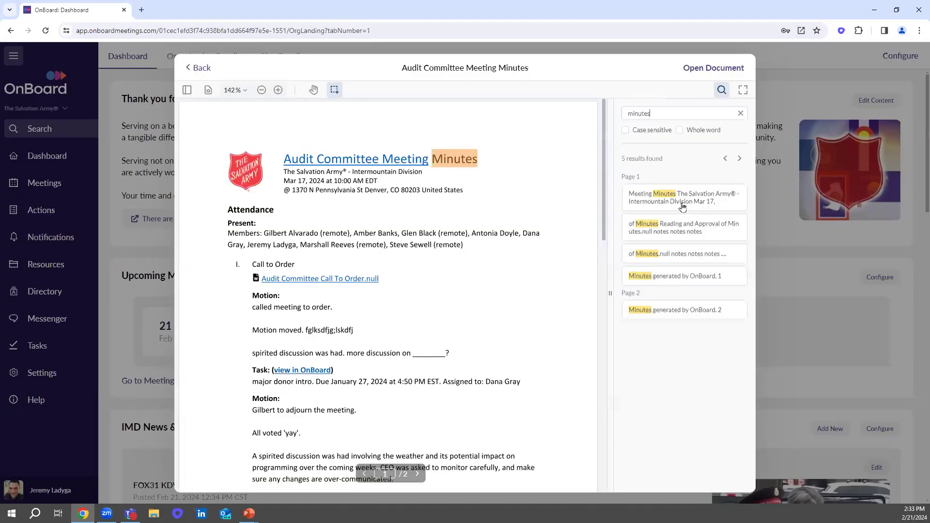
{"action": "left_click", "coordinate": [680, 206]}
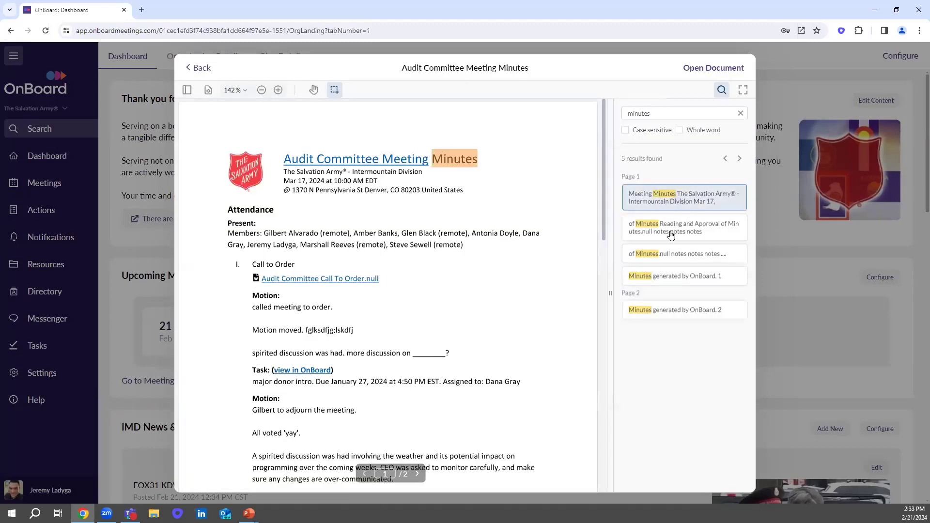
{"action": "left_click", "coordinate": [670, 235]}
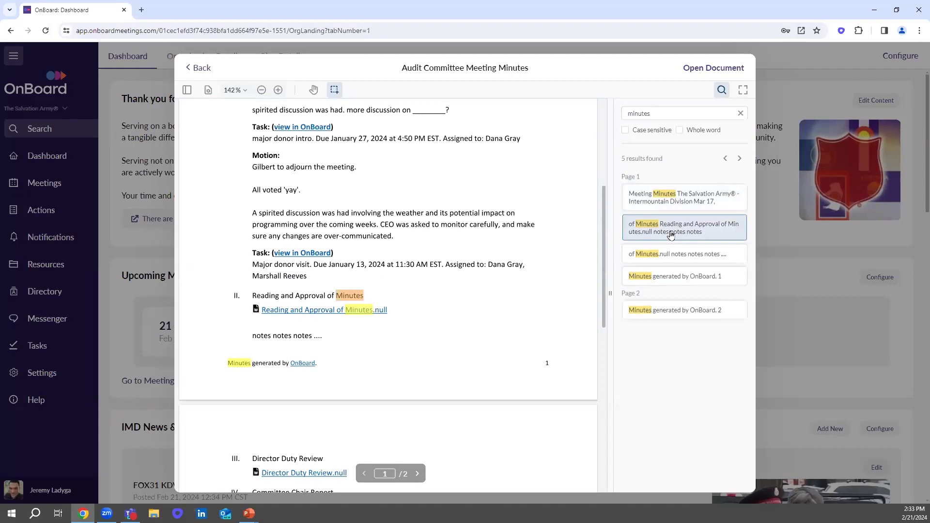
{"action": "left_click", "coordinate": [671, 274]}
{"action": "left_click", "coordinate": [654, 310]}
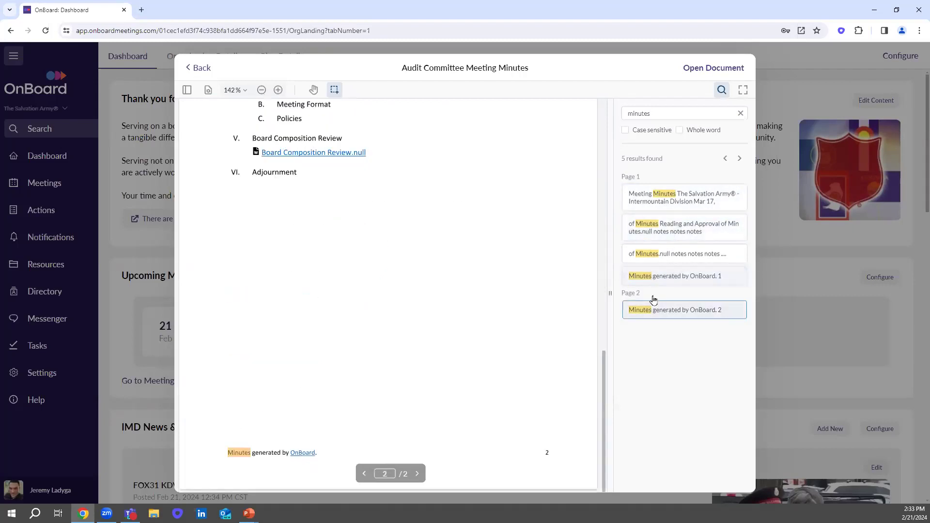
{"action": "left_click", "coordinate": [663, 226]}
{"action": "left_click", "coordinate": [668, 197]}
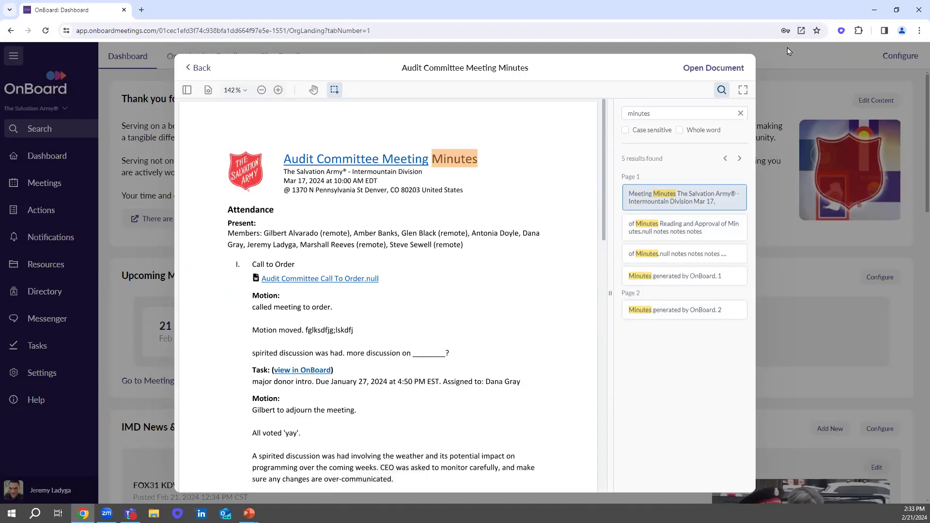
{"action": "left_click", "coordinate": [190, 71]}
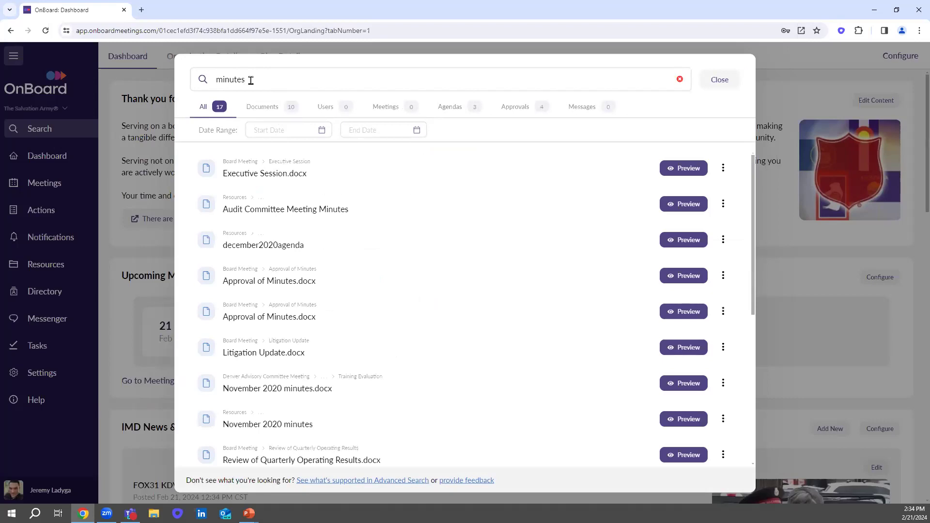
{"action": "left_click", "coordinate": [679, 79]}
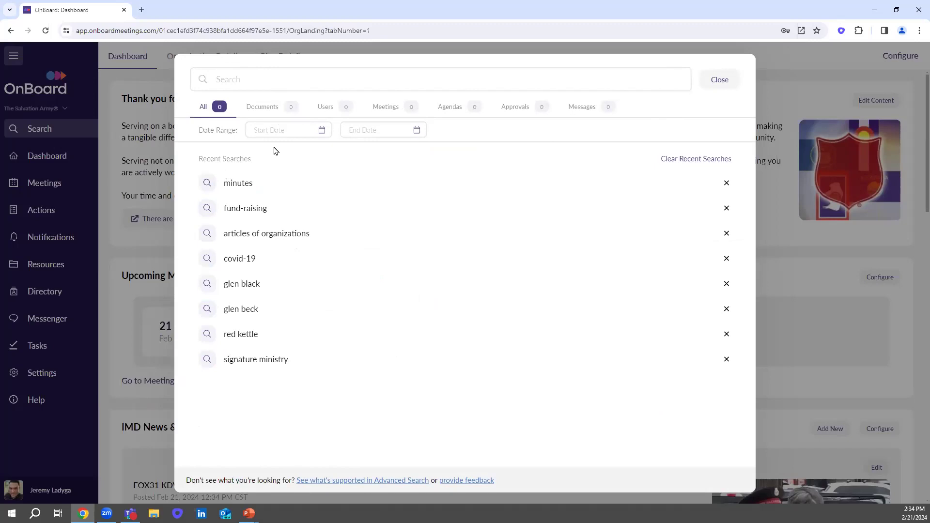
{"action": "left_click", "coordinate": [271, 131]}
{"action": "left_click", "coordinate": [359, 131]}
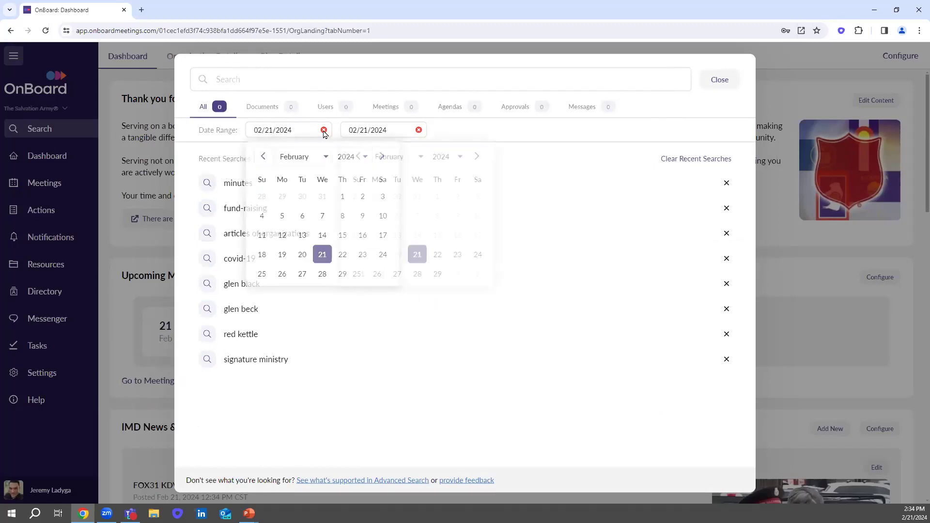
{"action": "left_click", "coordinate": [418, 130]}
{"action": "left_click", "coordinate": [324, 130]}
Step: Set the search's start date to 12/01/2023 with no end date, and close the search
{"action": "left_click", "coordinate": [300, 135]}
{"action": "left_click", "coordinate": [263, 156]}
{"action": "left_click", "coordinate": [263, 156]}
{"action": "left_click", "coordinate": [360, 196]}
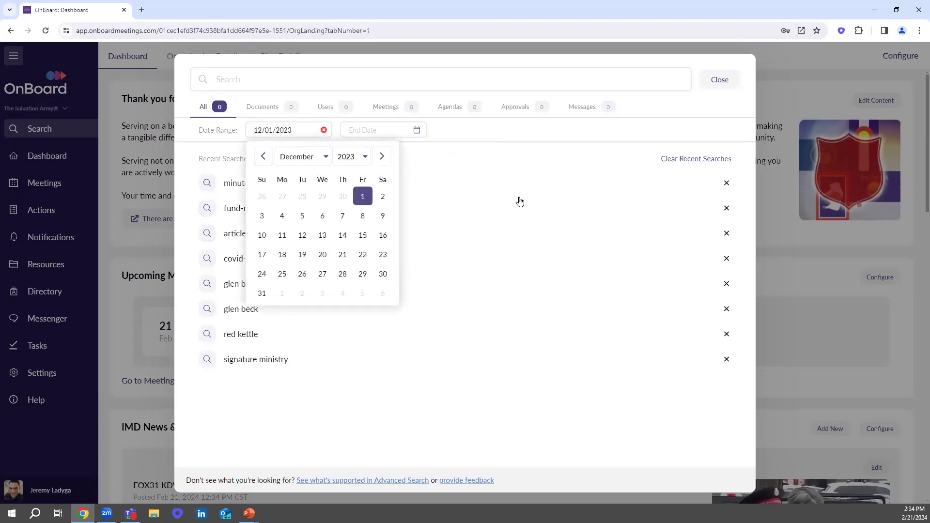
{"action": "left_click", "coordinate": [515, 62]}
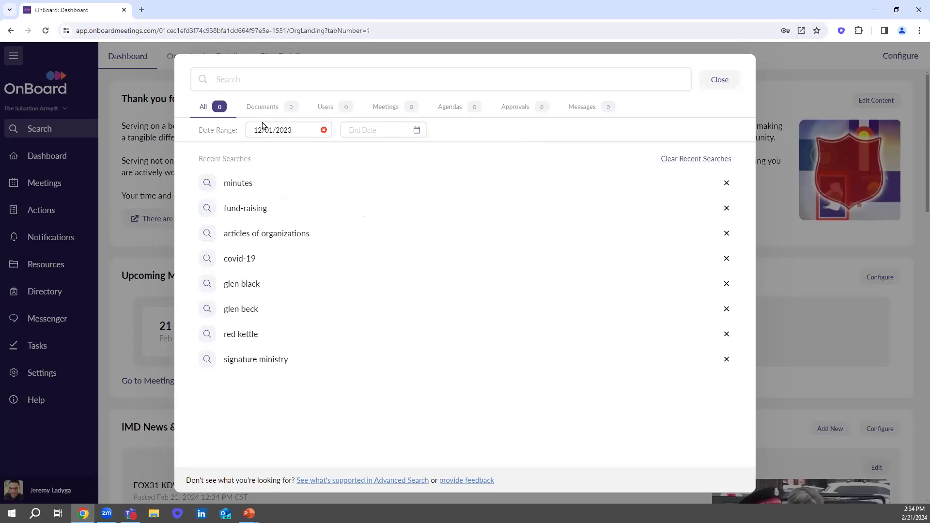
{"action": "left_click", "coordinate": [252, 82]}
{"action": "left_click", "coordinate": [720, 81]}
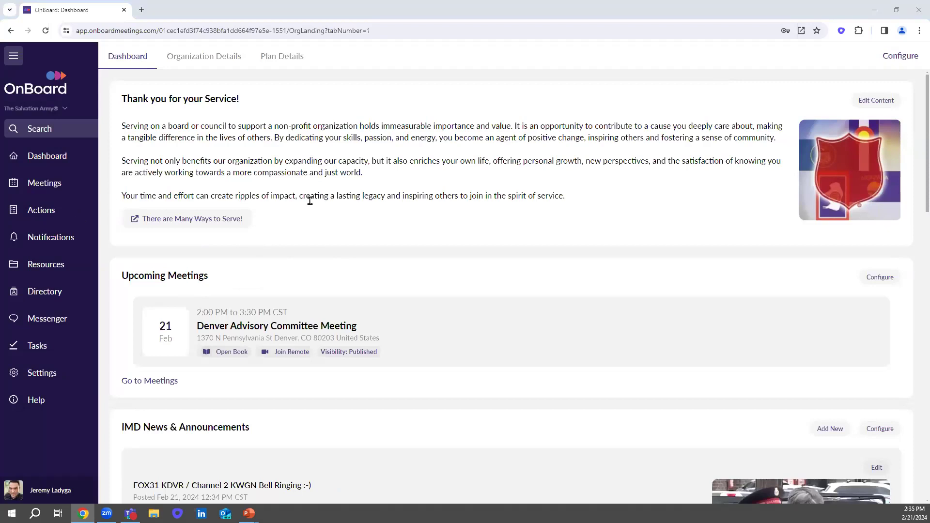
Step: Review the dashboard's news and announcements, open the NSOE Frequently Asked Questions link, and return to the dashboard
{"action": "scroll", "coordinate": [310, 200], "scroll_direction": "down", "scroll_amount": 2}
{"action": "scroll", "coordinate": [310, 200], "scroll_direction": "down", "scroll_amount": 6}
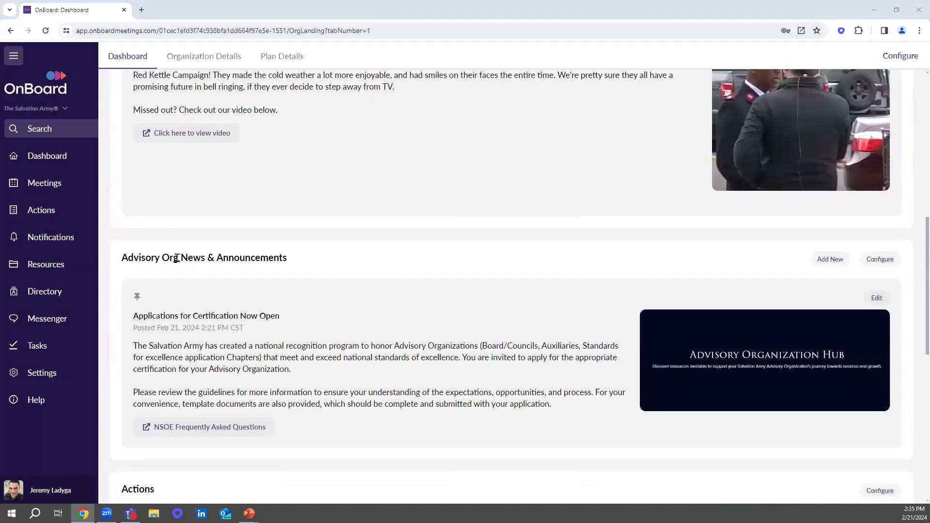
{"action": "scroll", "coordinate": [334, 277], "scroll_direction": "up", "scroll_amount": 2}
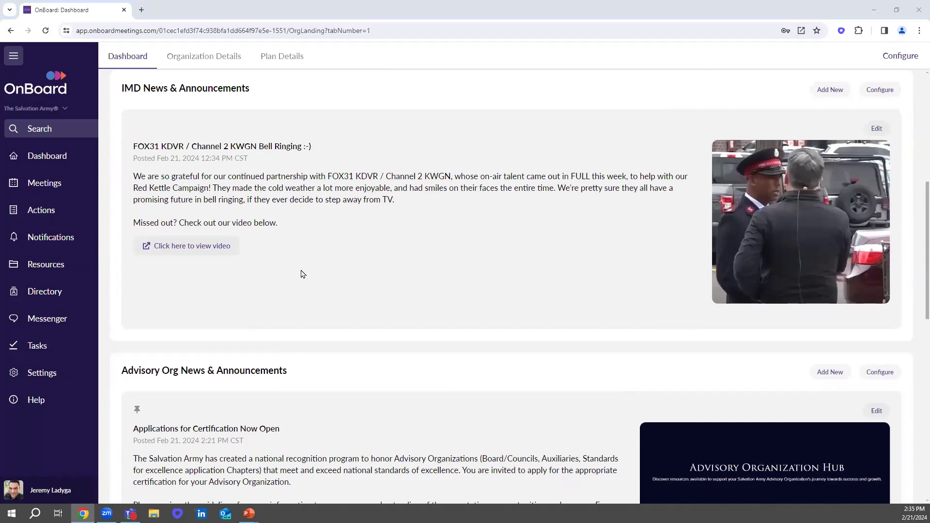
{"action": "scroll", "coordinate": [268, 363], "scroll_direction": "down", "scroll_amount": 4}
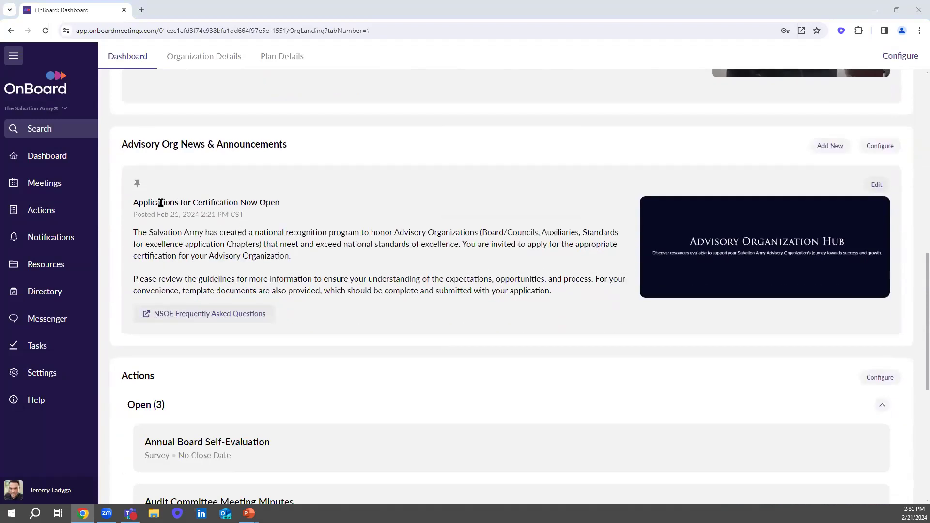
{"action": "left_click_drag", "start_coordinate": [133, 201], "coordinate": [332, 232]}
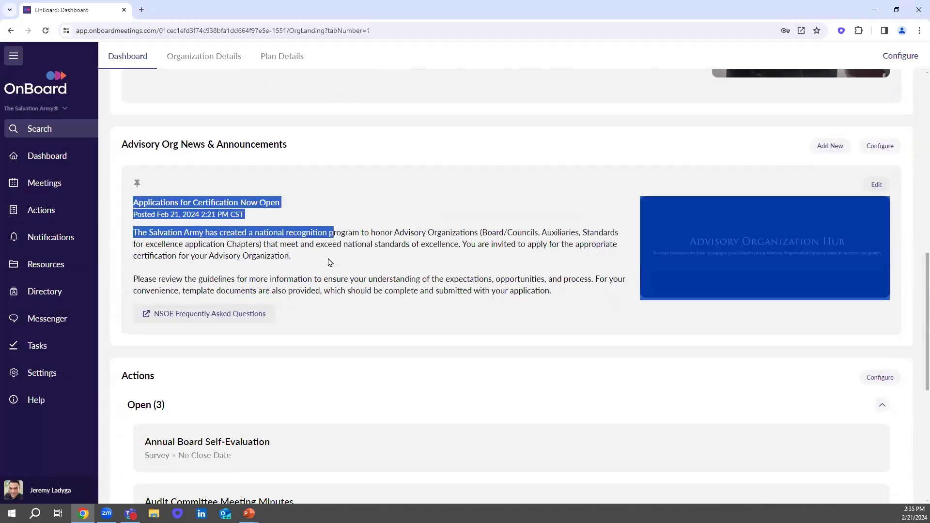
{"action": "left_click", "coordinate": [331, 262]}
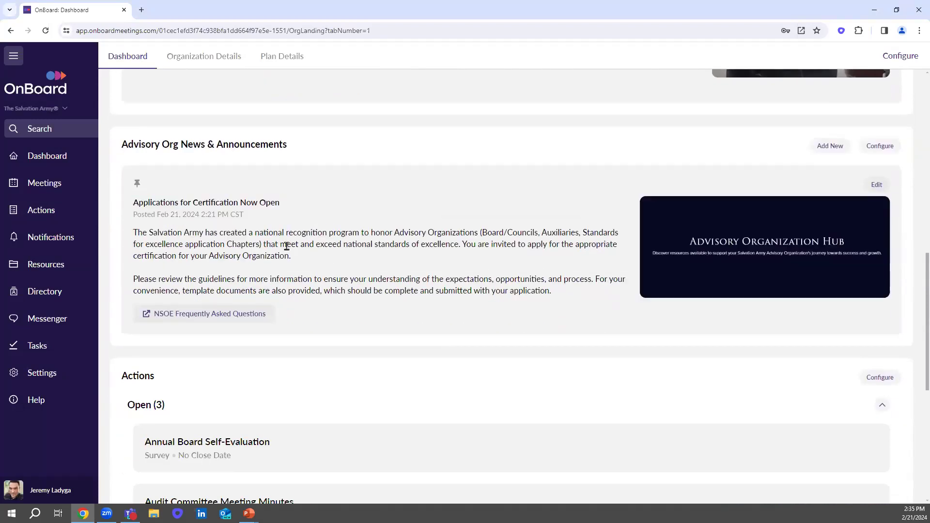
{"action": "left_click", "coordinate": [201, 318]}
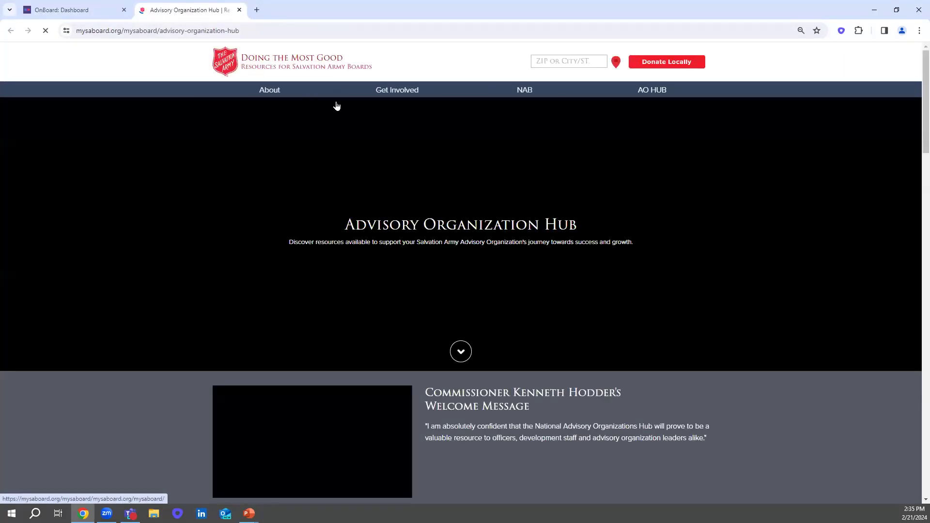
{"action": "scroll", "coordinate": [817, 261], "scroll_direction": "down", "scroll_amount": 7}
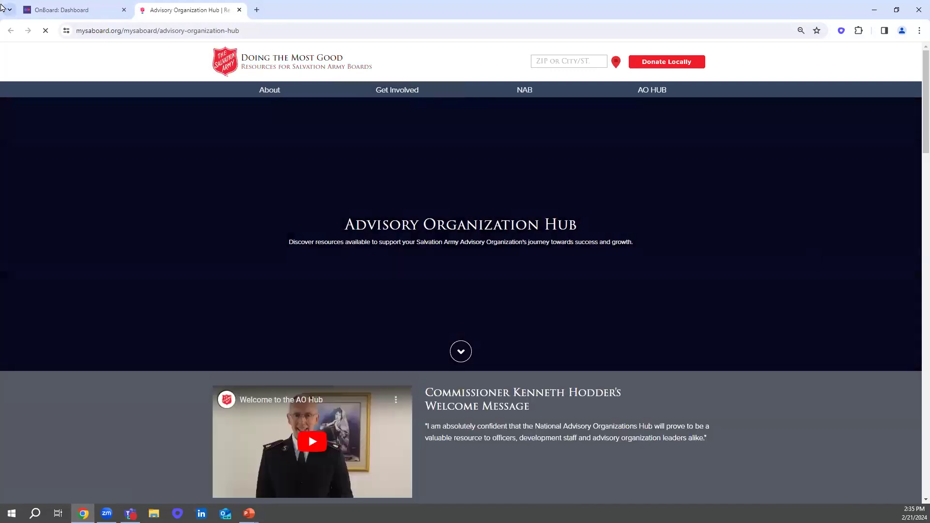
{"action": "left_click", "coordinate": [73, 10]}
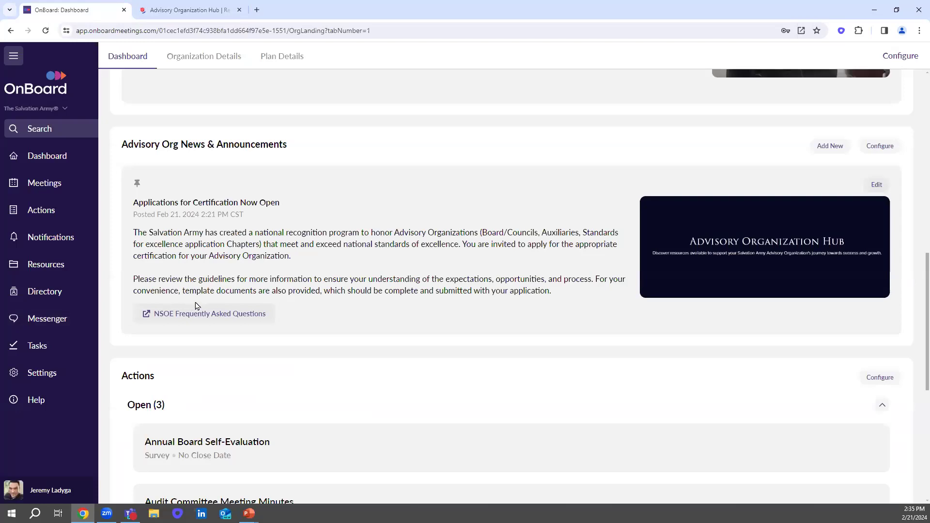
Step: Open Doing the Most Good from the Fact Sheets under Resources for Advisory Organizations and copy its web address
{"action": "left_click", "coordinate": [36, 265]}
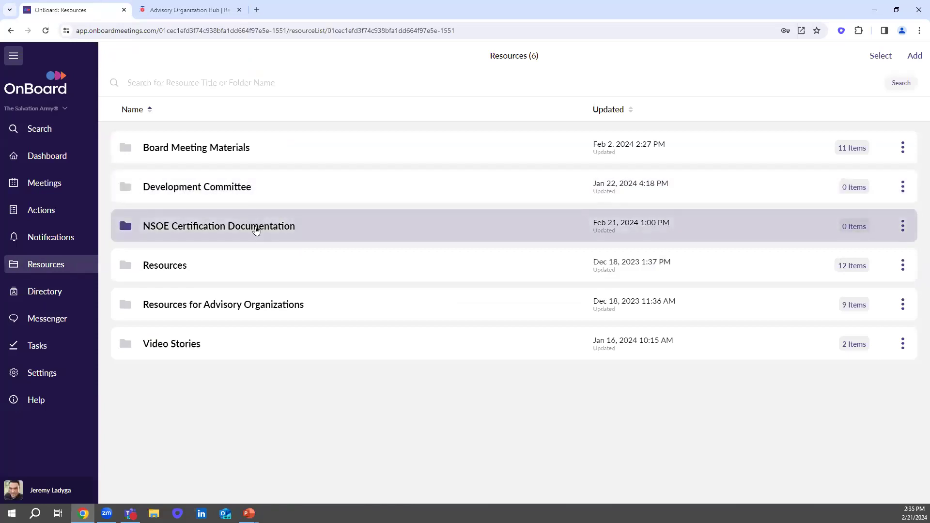
{"action": "left_click", "coordinate": [222, 306]}
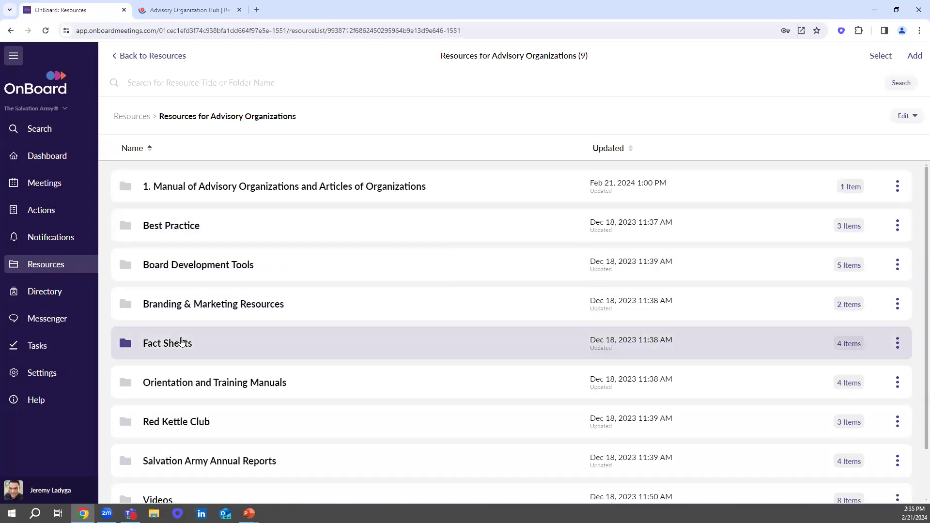
{"action": "left_click", "coordinate": [178, 342]}
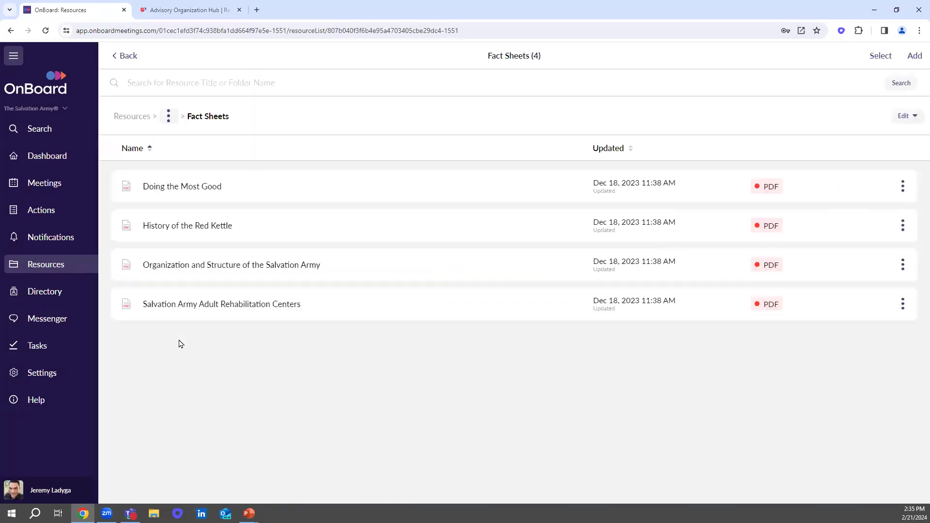
{"action": "left_click", "coordinate": [185, 189]}
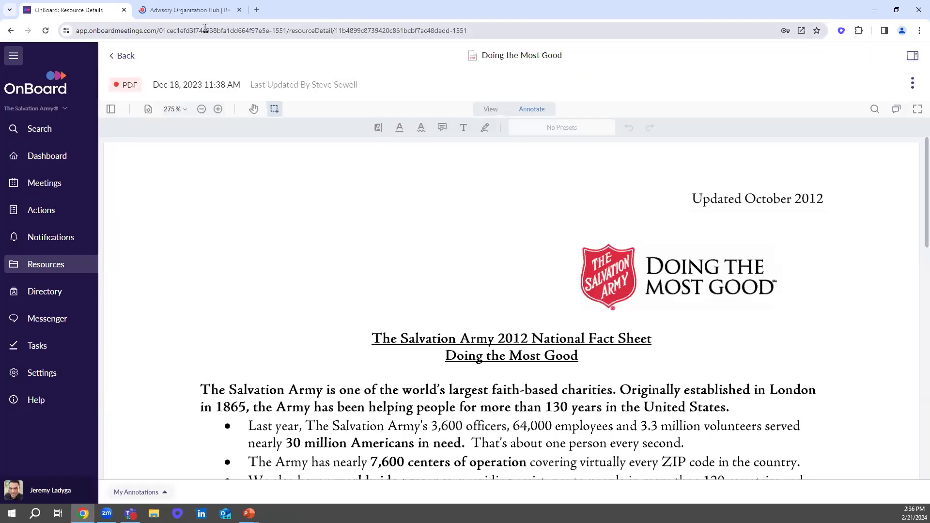
{"action": "left_click", "coordinate": [206, 29]}
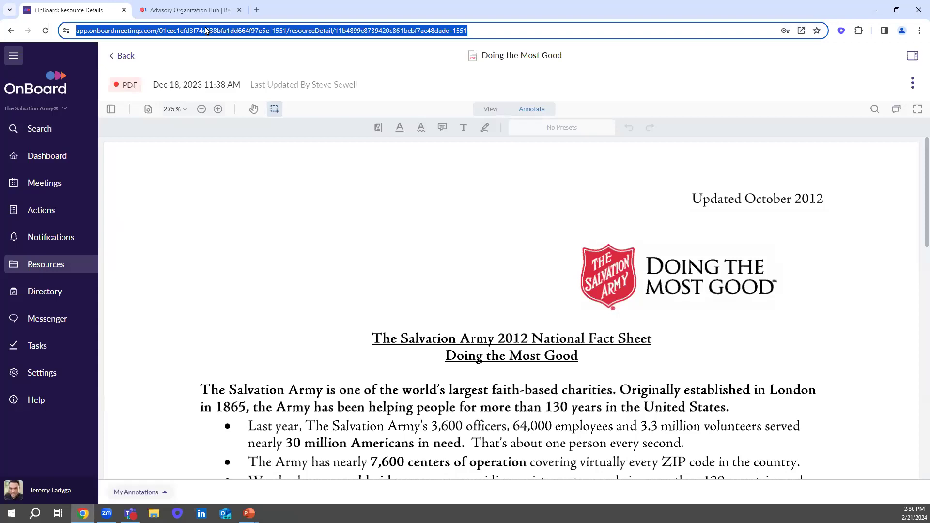
Step: Replace the Link URL of the Applications for Certification Now Open announcement with the copied address, and save without notifying members
{"action": "left_click", "coordinate": [42, 156]}
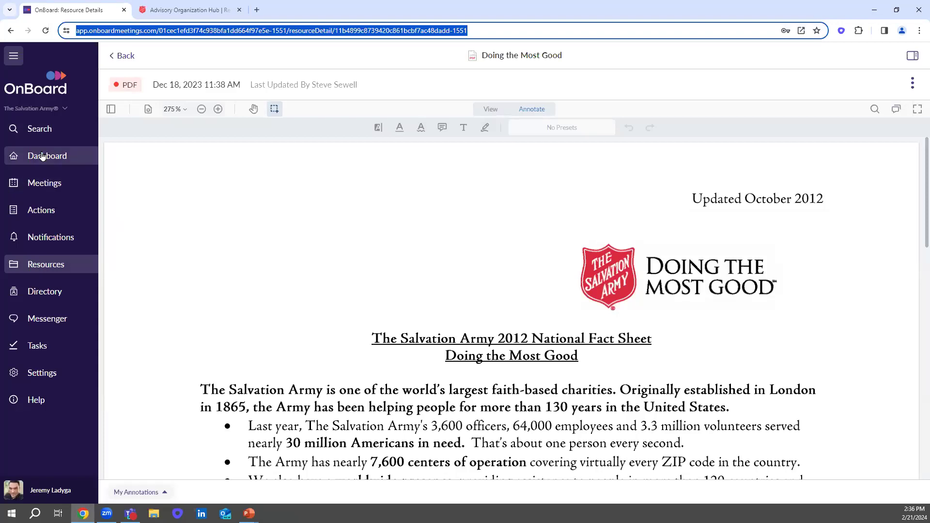
{"action": "scroll", "coordinate": [544, 253], "scroll_direction": "down", "scroll_amount": 10}
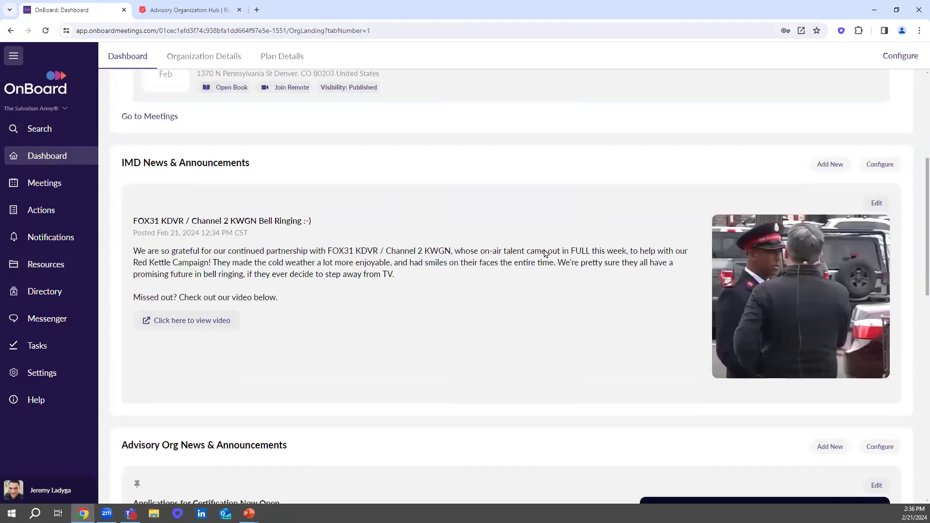
{"action": "left_click", "coordinate": [876, 297]}
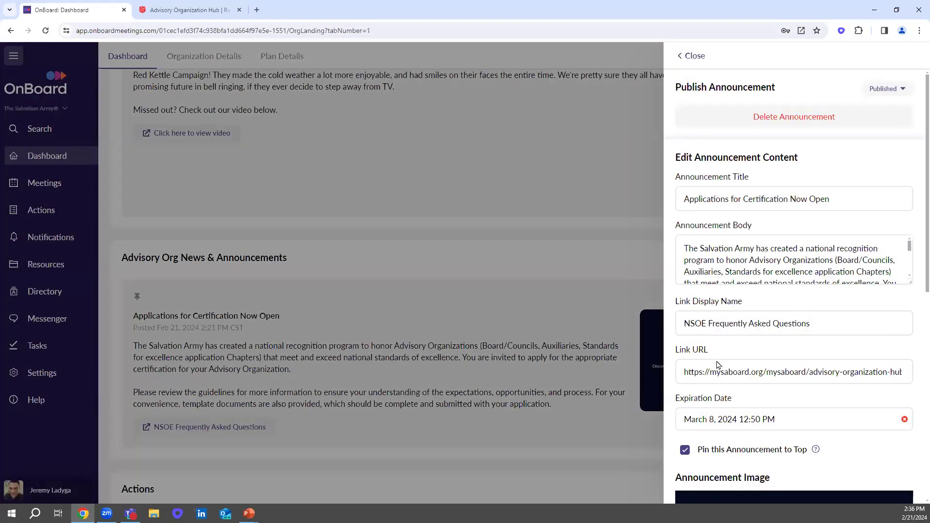
{"action": "triple_click", "coordinate": [689, 370]}
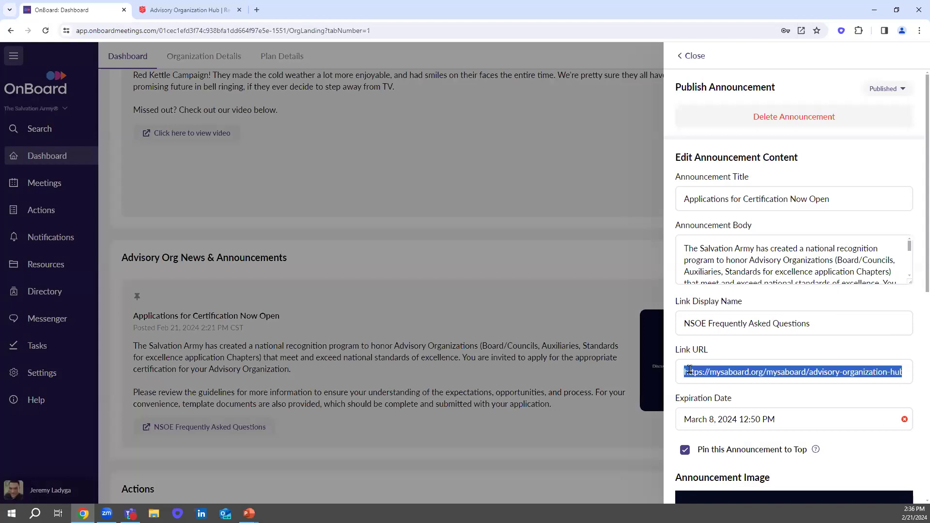
{"action": "key", "text": "ctrl+v"}
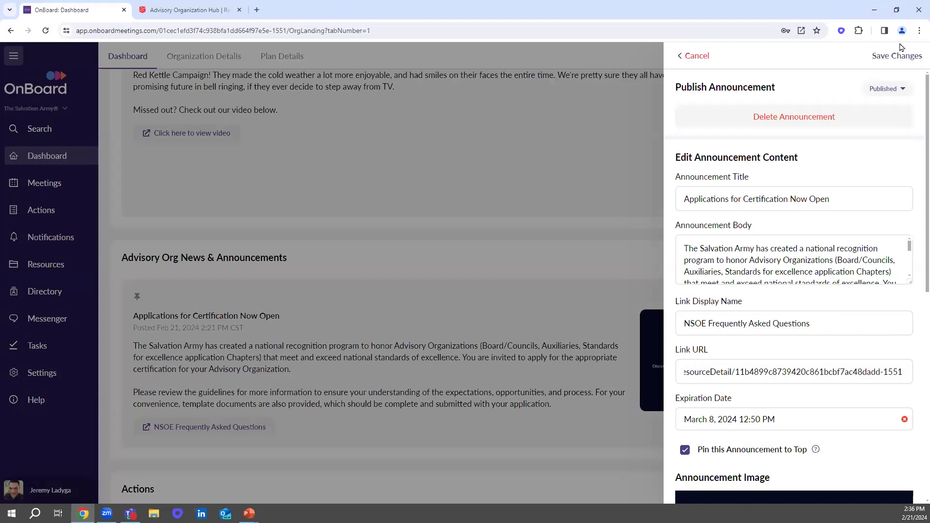
{"action": "left_click", "coordinate": [893, 57]}
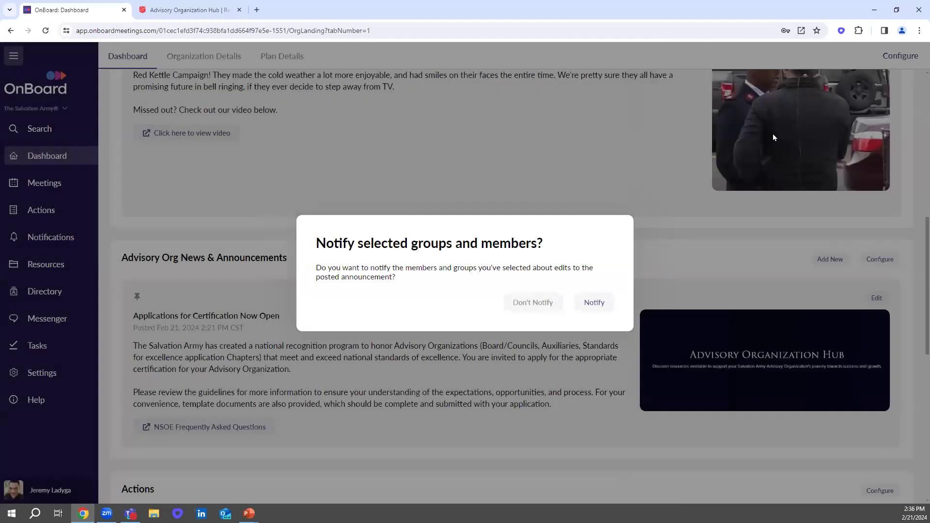
{"action": "left_click", "coordinate": [531, 304]}
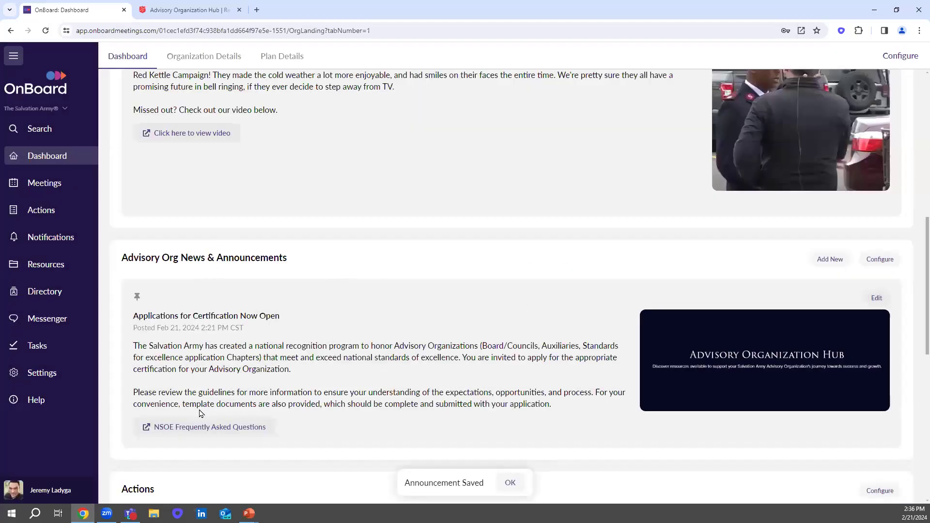
Step: Test the NSOE Frequently Asked Questions link in the certification announcement and return to the dashboard
{"action": "left_click", "coordinate": [192, 428]}
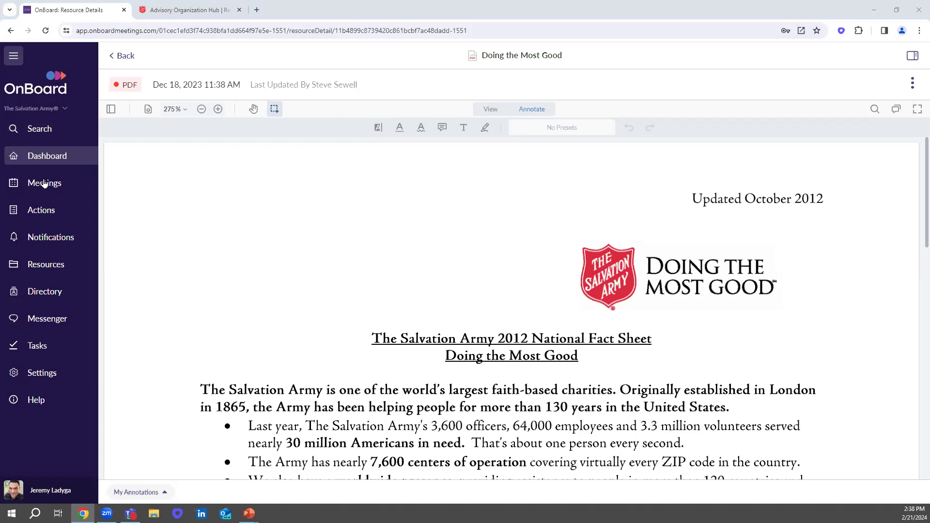
{"action": "left_click", "coordinate": [44, 156]}
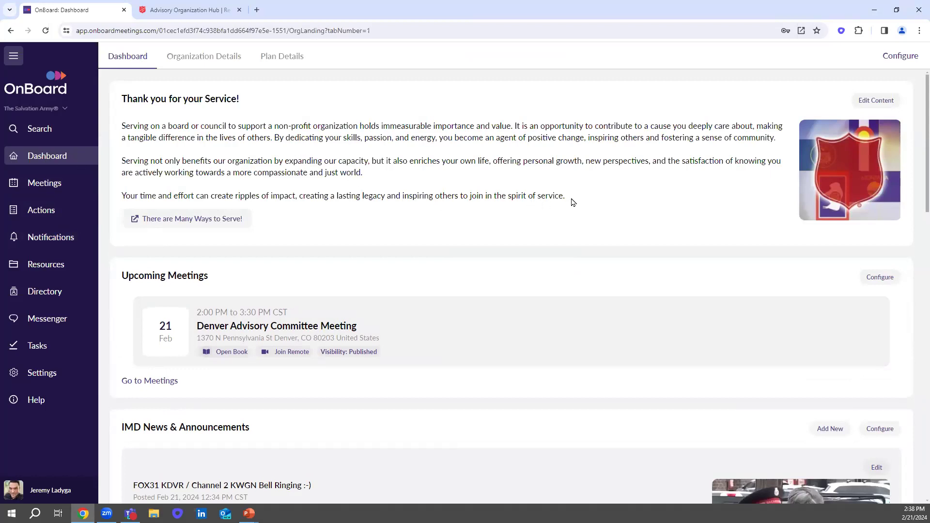
{"action": "left_click", "coordinate": [39, 128]}
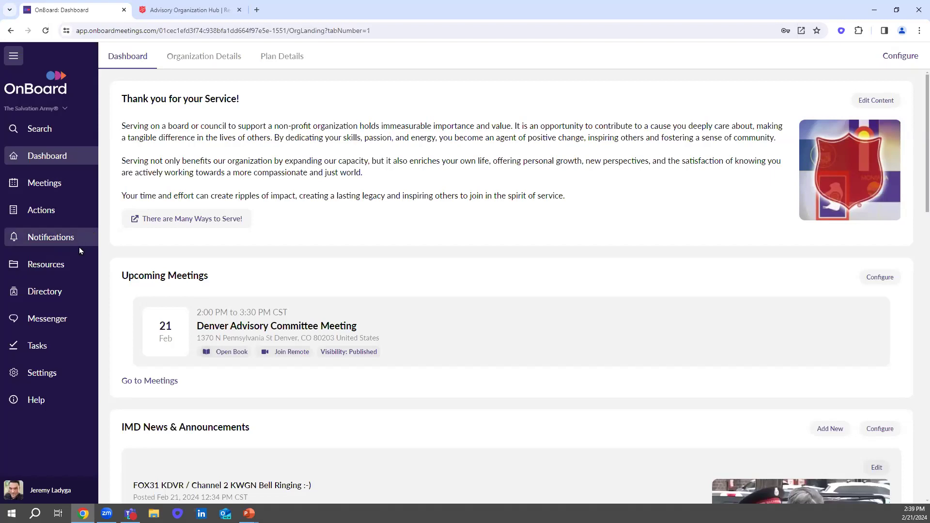
Step: Open the notification for the updated Applications for Certification Now Open announcement and view that announcement on the dashboard
{"action": "left_click", "coordinate": [33, 238]}
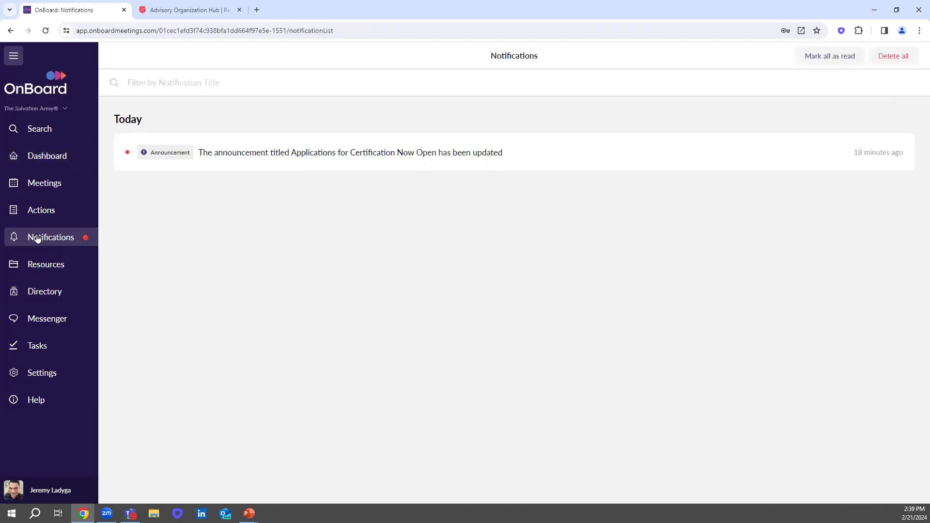
{"action": "left_click", "coordinate": [286, 156]}
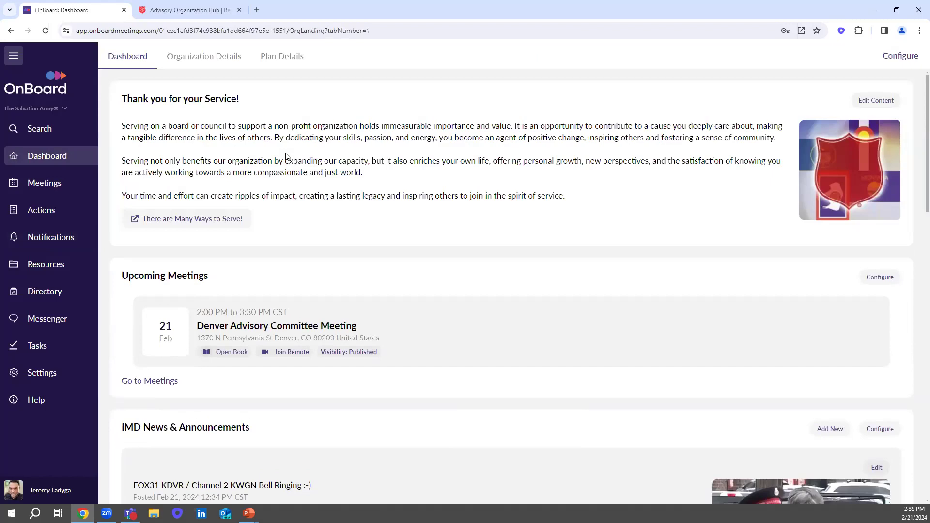
{"action": "scroll", "coordinate": [286, 156], "scroll_direction": "down", "scroll_amount": 7}
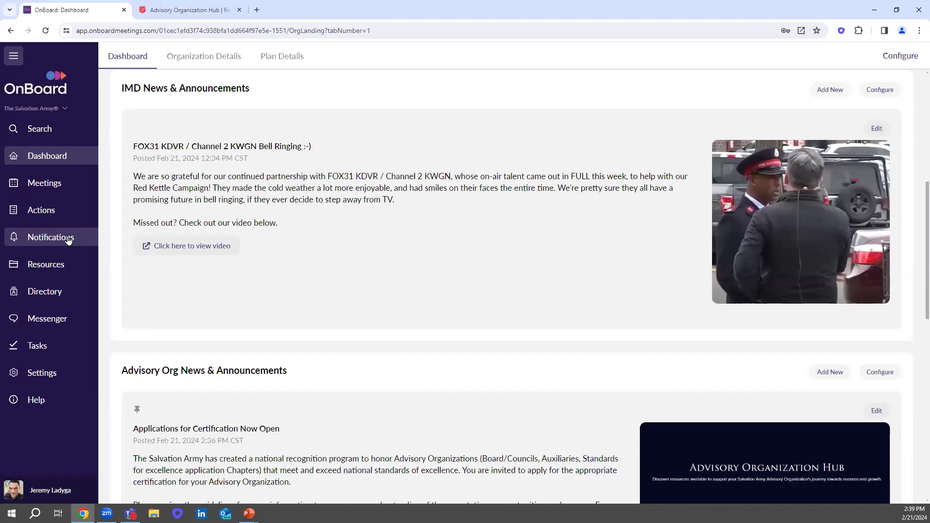
Step: View the Resources for Advisory Organizations folder in Resources and the list of tasks assigned to the account holder
{"action": "left_click", "coordinate": [58, 265]}
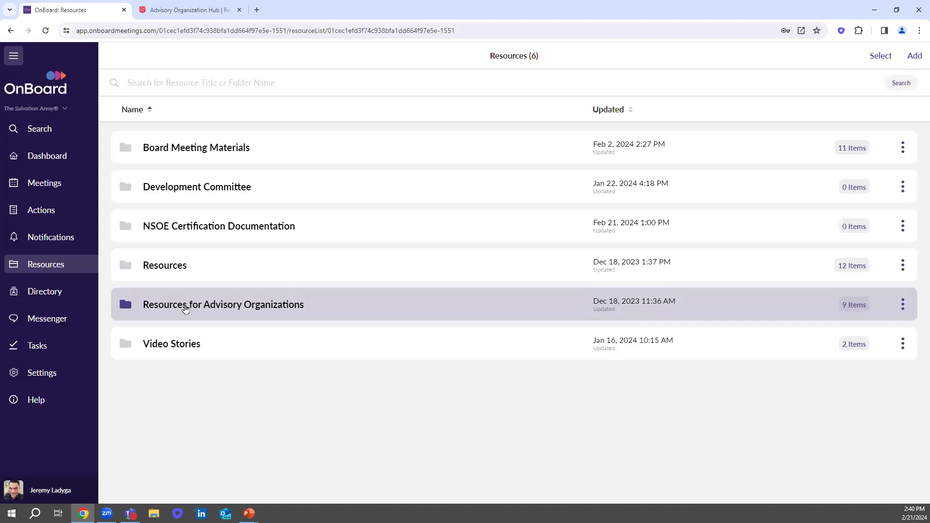
{"action": "left_click", "coordinate": [184, 308]}
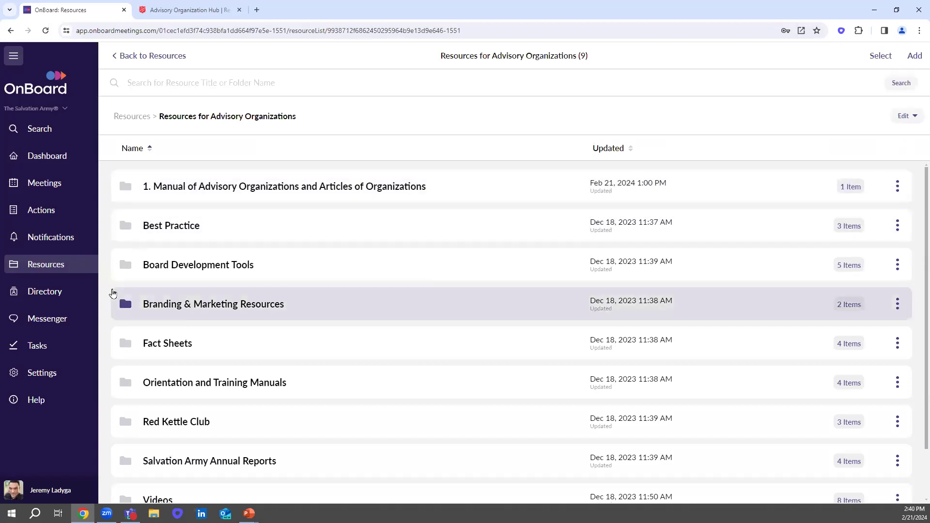
{"action": "left_click", "coordinate": [36, 346]}
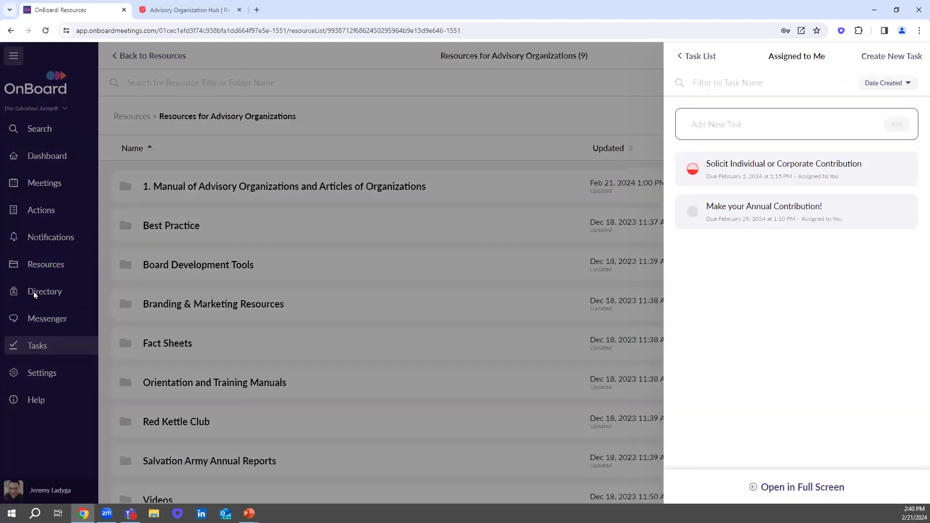
Step: Open the Fundraising Ideas conversation in Messenger, view its details with the Fundraising Committee members expanded, and close the details
{"action": "left_click", "coordinate": [31, 322]}
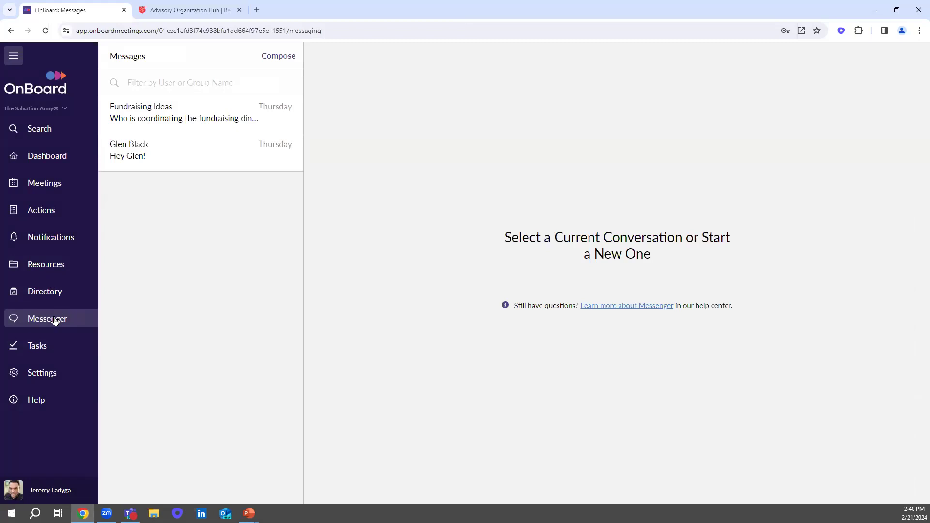
{"action": "left_click_drag", "start_coordinate": [201, 119], "coordinate": [205, 119]}
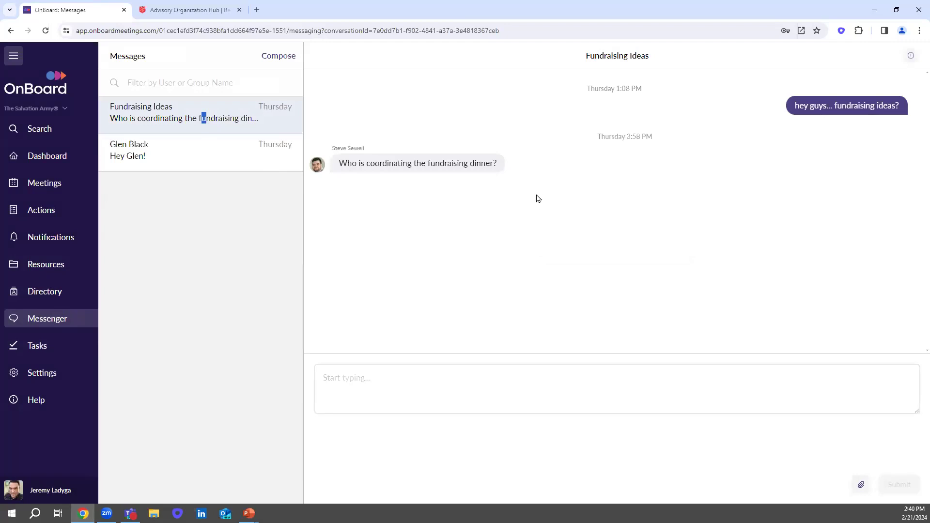
{"action": "left_click", "coordinate": [909, 56]}
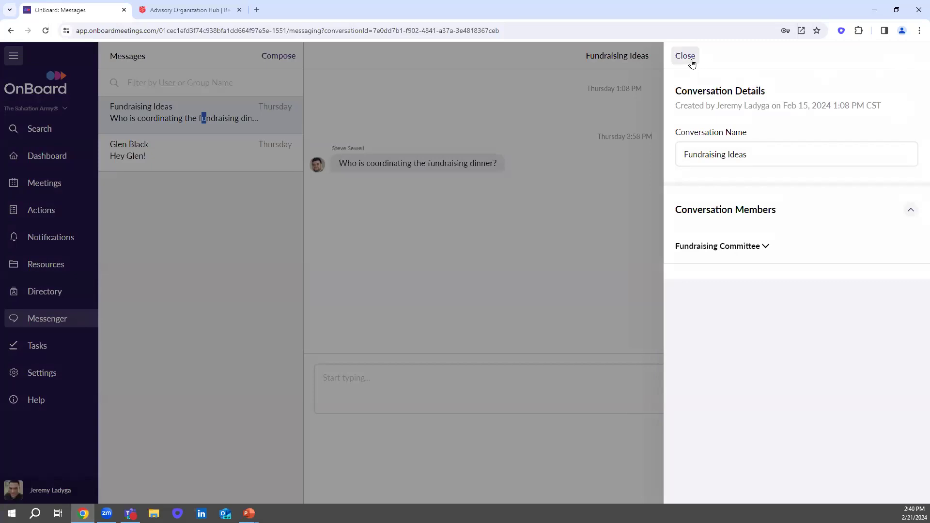
{"action": "left_click", "coordinate": [692, 62]}
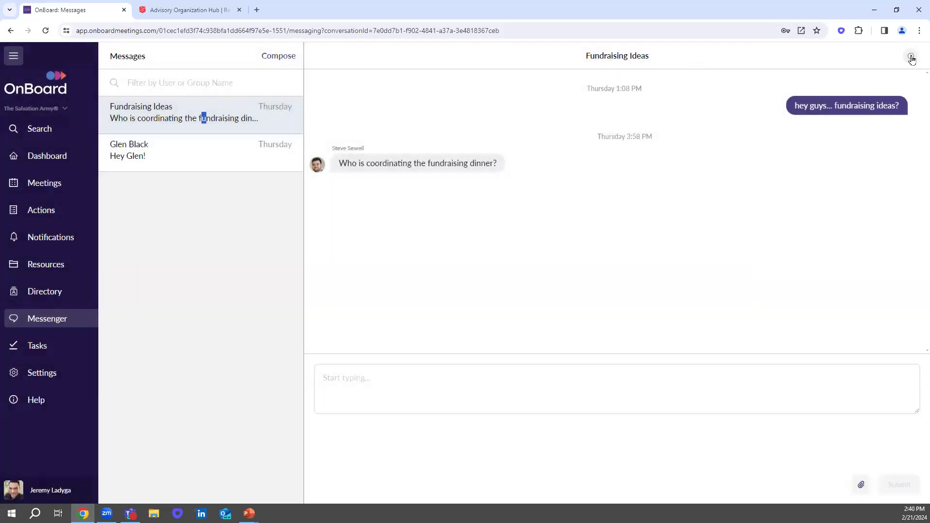
{"action": "left_click", "coordinate": [911, 59]}
{"action": "left_click", "coordinate": [763, 247]}
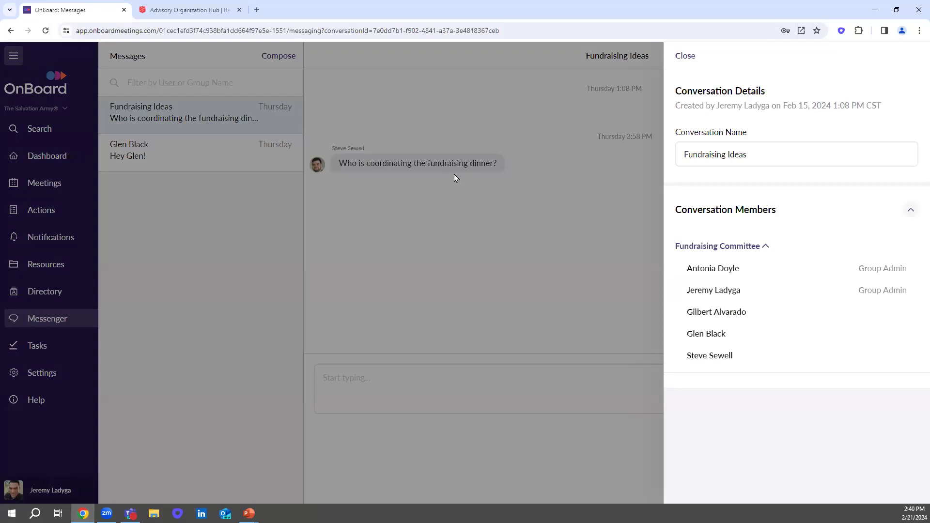
{"action": "left_click", "coordinate": [683, 57]}
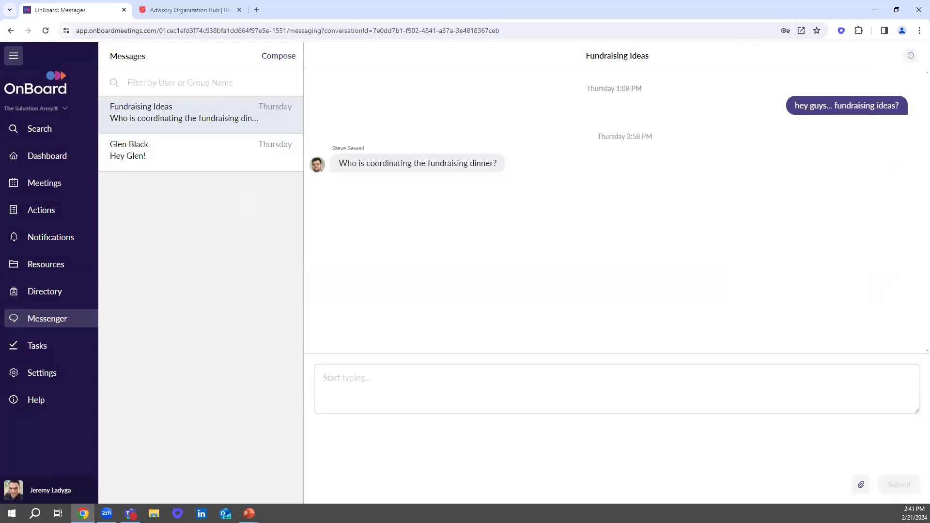
Step: Review the dashboard's panels from the upcoming meetings down to Resources for Advisory Organizations
{"action": "left_click", "coordinate": [46, 158]}
{"action": "scroll", "coordinate": [379, 191], "scroll_direction": "down", "scroll_amount": 9}
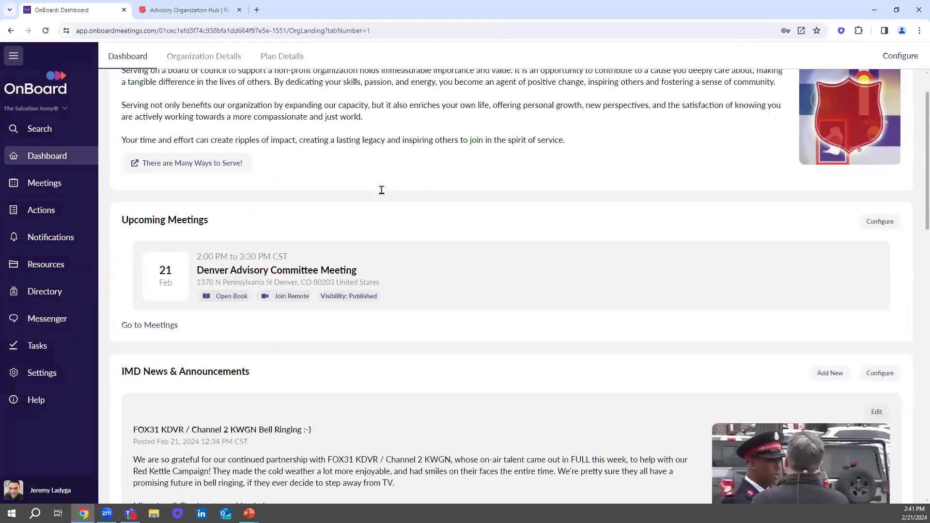
{"action": "scroll", "coordinate": [381, 189], "scroll_direction": "down", "scroll_amount": 5}
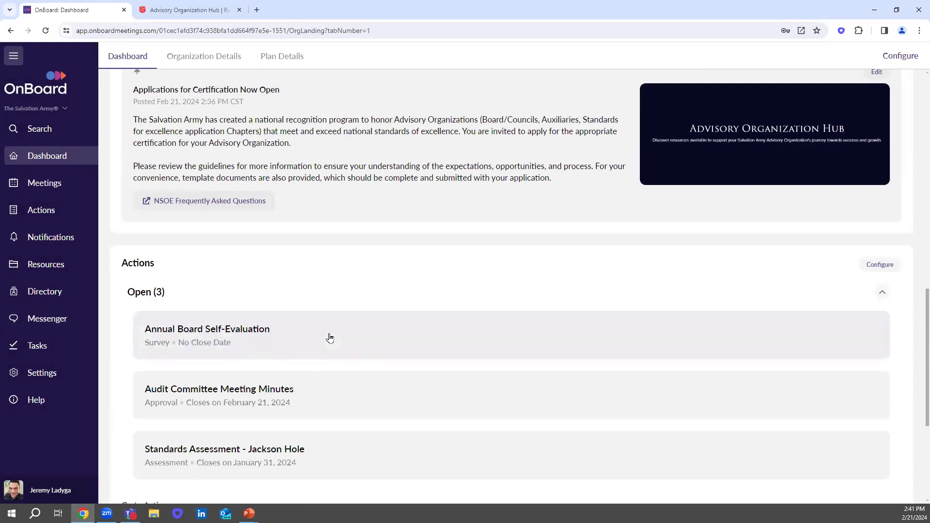
{"action": "scroll", "coordinate": [238, 331], "scroll_direction": "down", "scroll_amount": 5}
{"action": "left_click_drag", "start_coordinate": [137, 324], "coordinate": [291, 330]}
{"action": "left_click", "coordinate": [295, 332]}
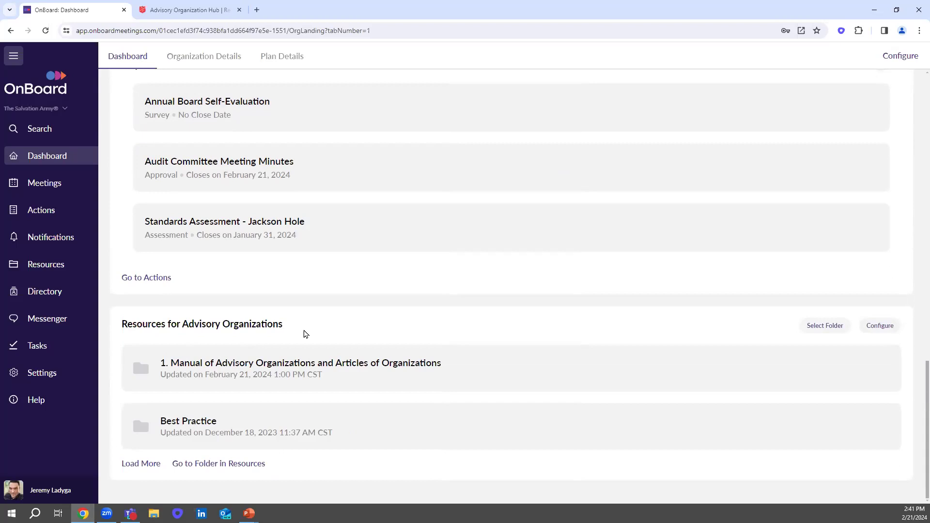
Step: Add a Supplementary Materials panel to the dashboard's panel configuration
{"action": "left_click", "coordinate": [901, 57]}
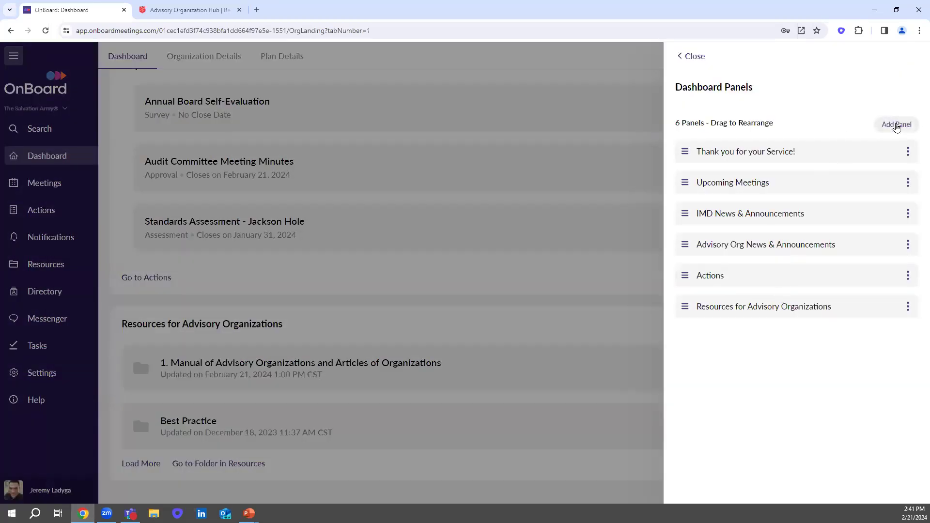
{"action": "left_click", "coordinate": [896, 126]}
{"action": "left_click", "coordinate": [822, 232]}
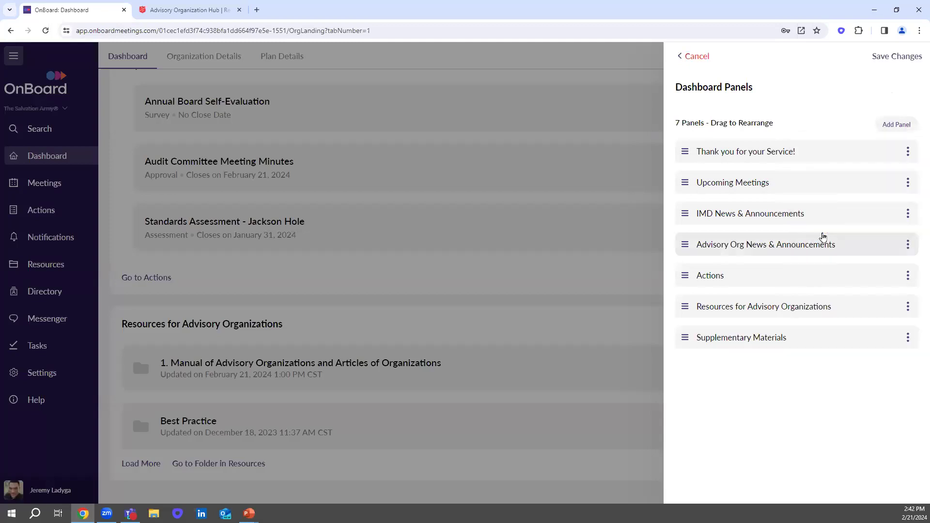
Step: Set the Supplementary Materials panel's display name to Certification Resources and save the panel's settings
{"action": "left_click", "coordinate": [908, 339]}
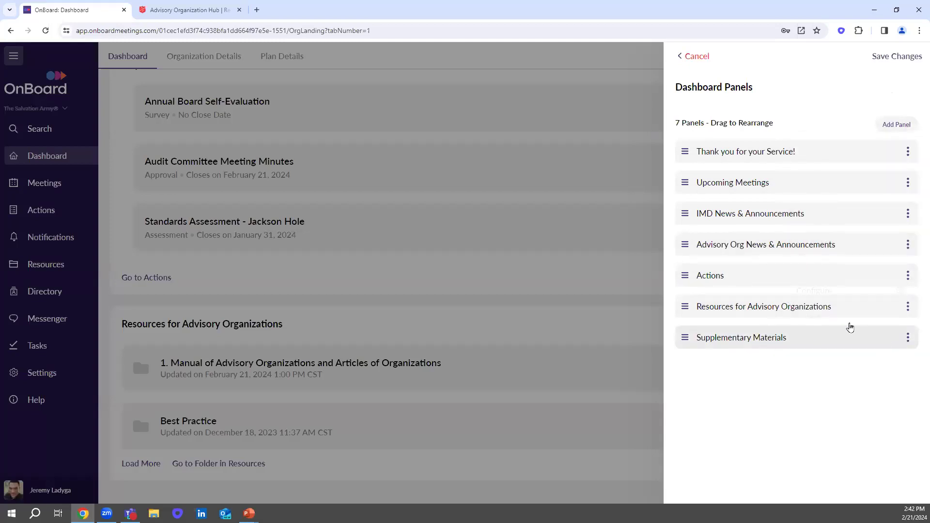
{"action": "left_click", "coordinate": [817, 292]}
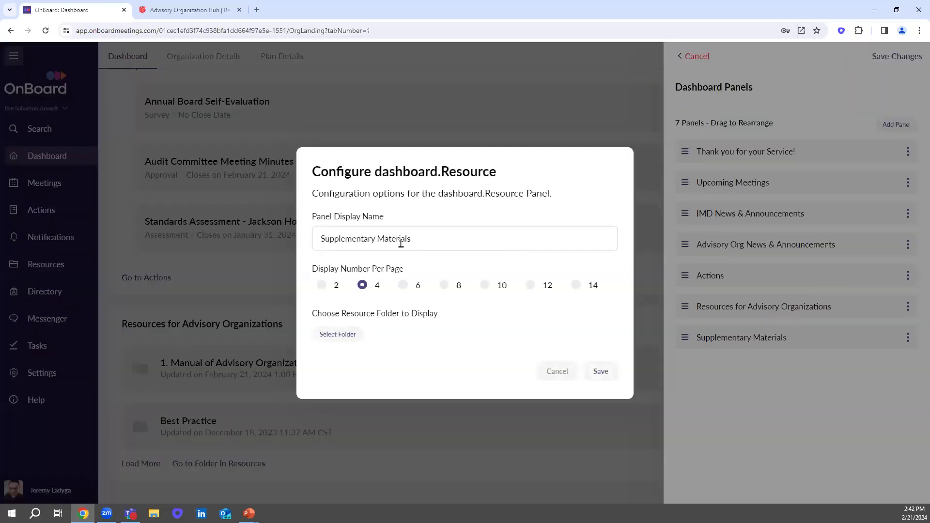
{"action": "key", "text": "ctrl+BackSpace"}
{"action": "key", "text": "ctrl+BackSpace"}
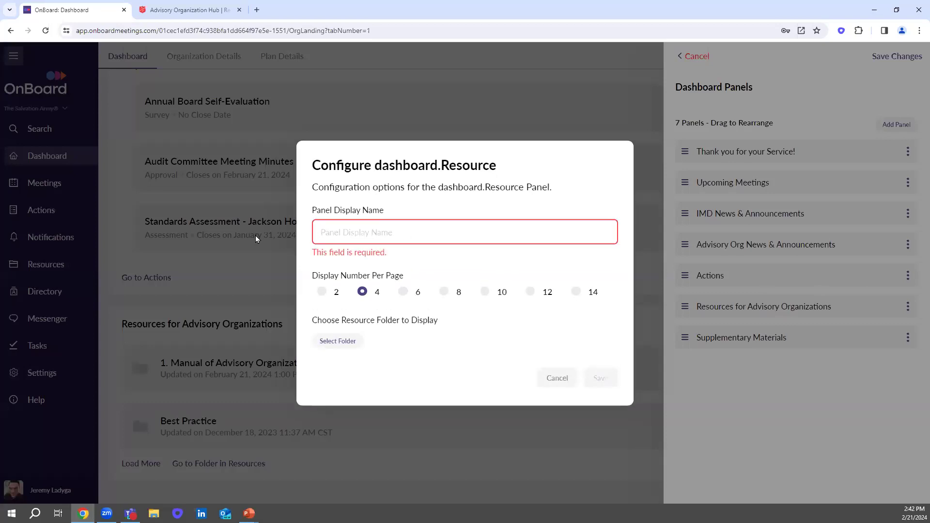
{"action": "type", "text": "Certification "}
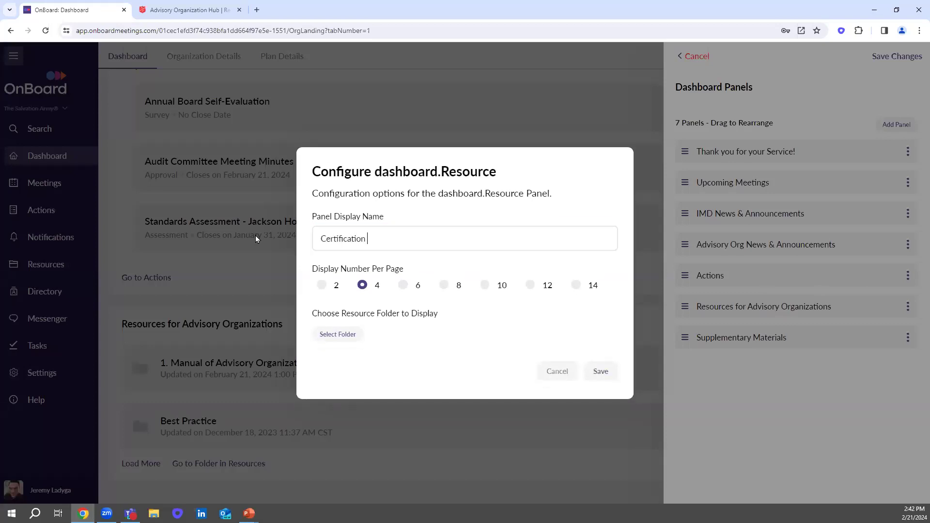
{"action": "type", "text": "FAW"}
{"action": "key", "text": "BackSpace"}
{"action": "type", "text": "Q"}
{"action": "key", "text": "ctrl+BackSpace"}
{"action": "type", "text": "RE"}
{"action": "key", "text": "BackSpace"}
{"action": "type", "text": "esour"}
{"action": "key", "text": "BackSpace"}
{"action": "key", "text": "BackSpace"}
{"action": "key", "text": "BackSpace"}
{"action": "type", "text": "ources"}
{"action": "left_click", "coordinate": [600, 371]}
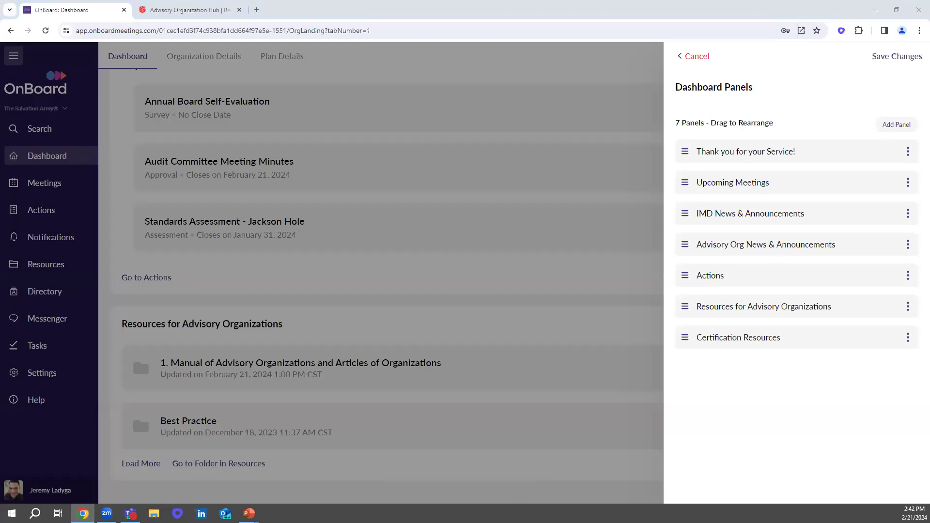
Step: Switch to the PowerPoint slide show at the National Standards of Excellence slide
{"action": "key", "text": "alt+Tab"}
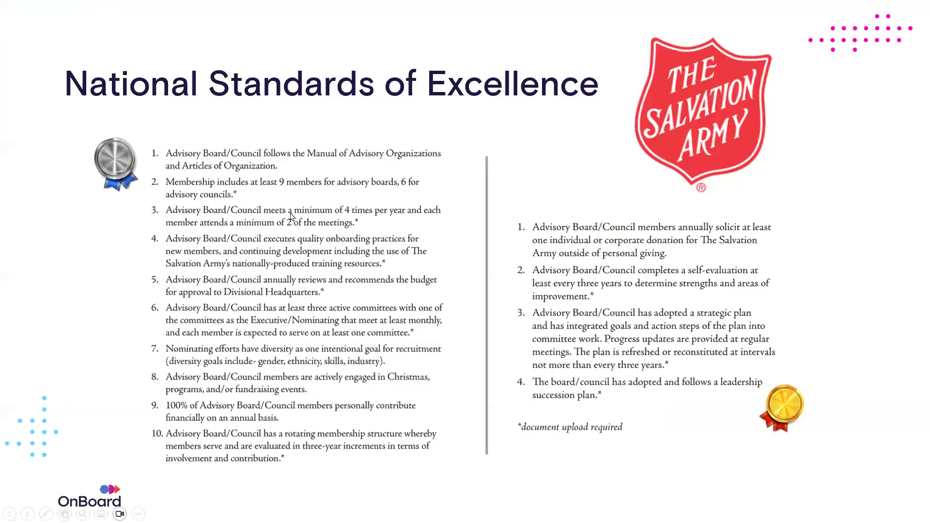